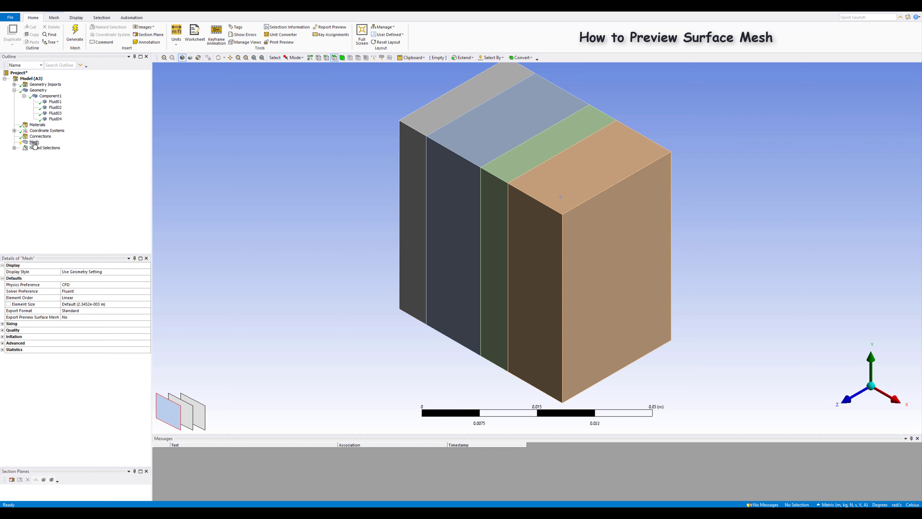
# Step: Generate a surface mesh preview for the whole model with the default mesh settings
pyautogui.rightClick(35, 142)
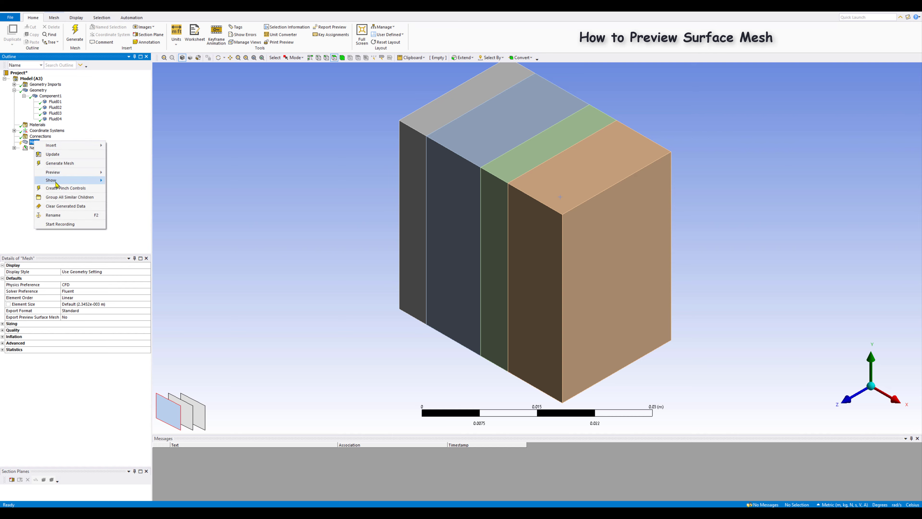
pyautogui.moveTo(58, 173)
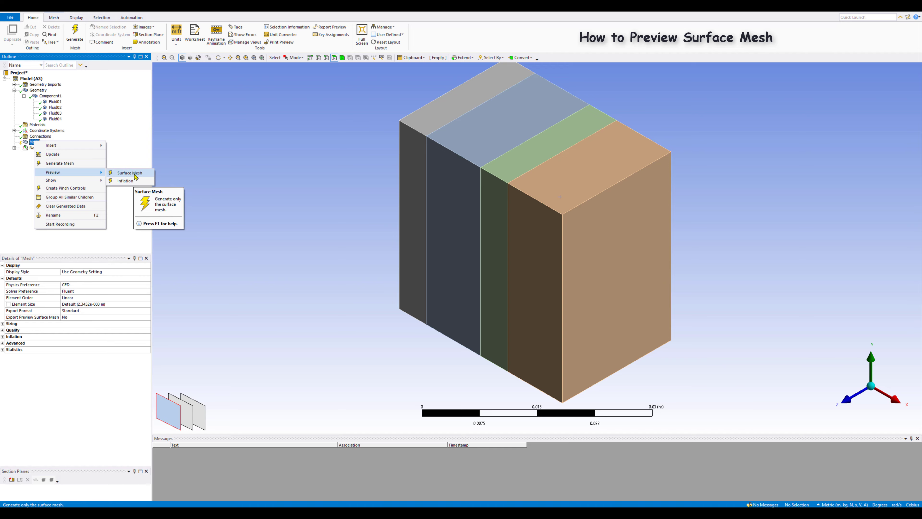
pyautogui.click(129, 172)
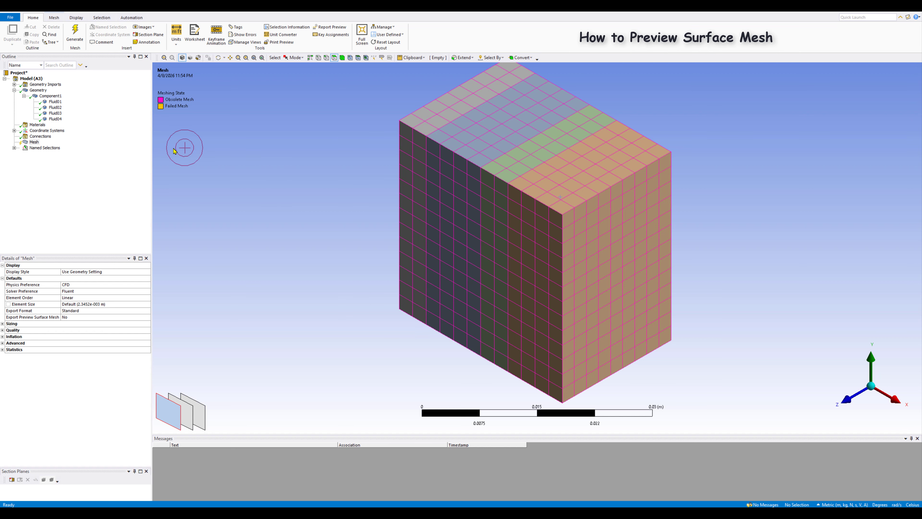
# Step: Clear all generated mesh data from the model
pyautogui.rightClick(34, 143)
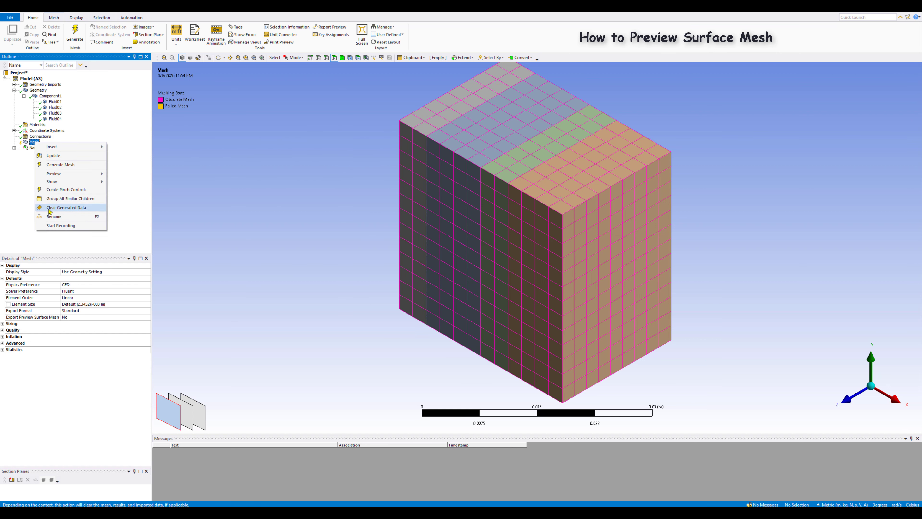
pyautogui.click(59, 207)
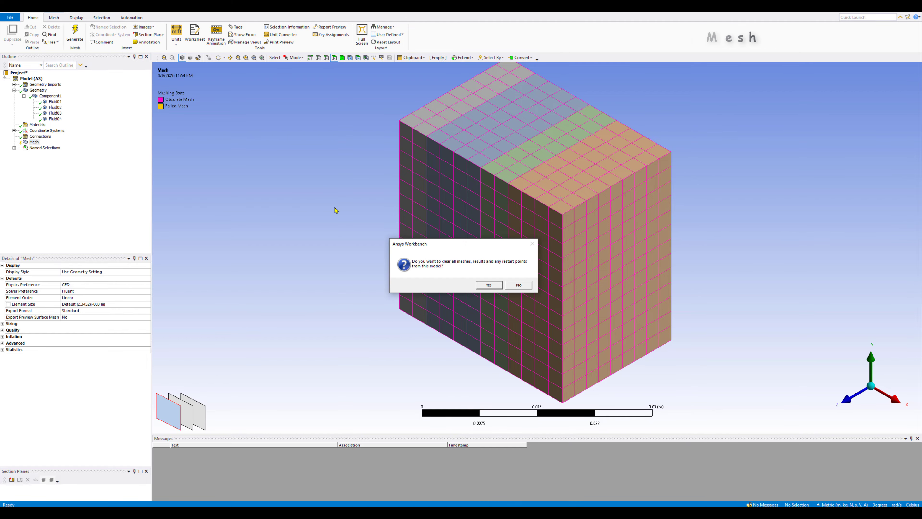
pyautogui.click(498, 286)
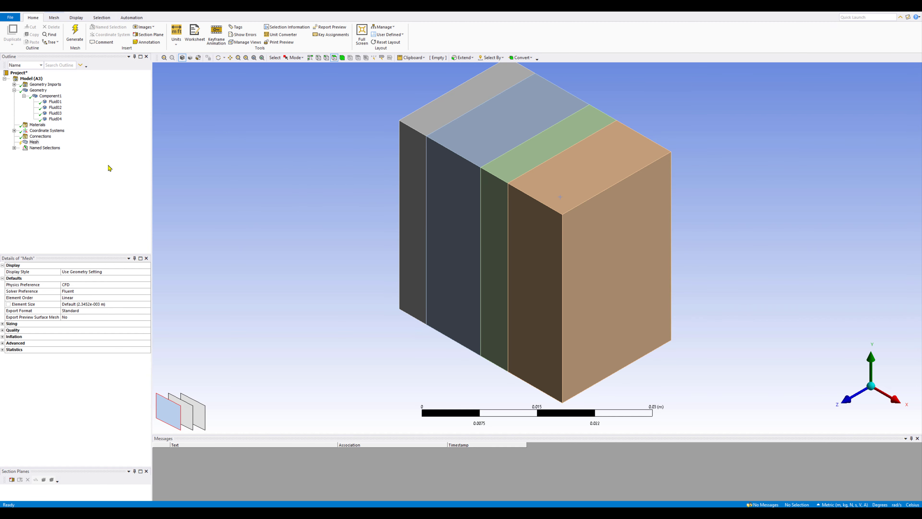
# Step: Add an inflation control to the mesh and scope its geometry to the end body on the +X side
pyautogui.rightClick(34, 143)
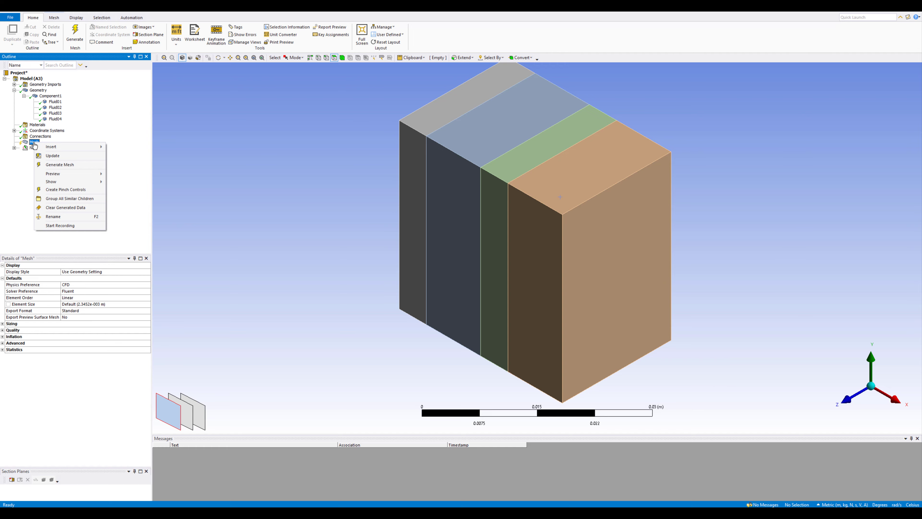
pyautogui.moveTo(50, 148)
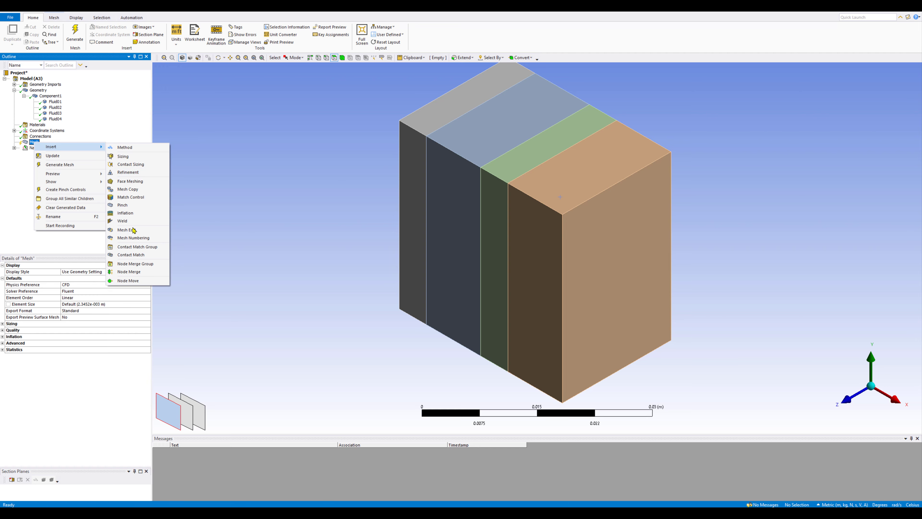
pyautogui.click(125, 213)
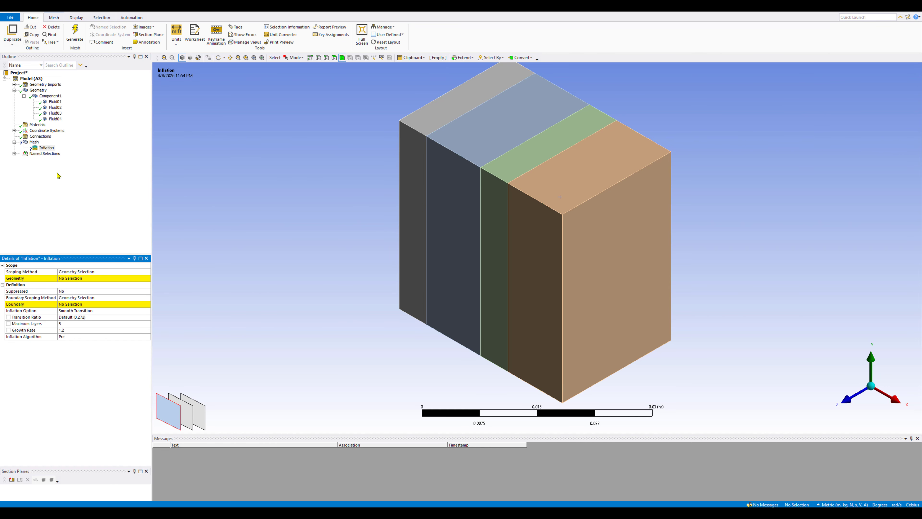
pyautogui.click(75, 278)
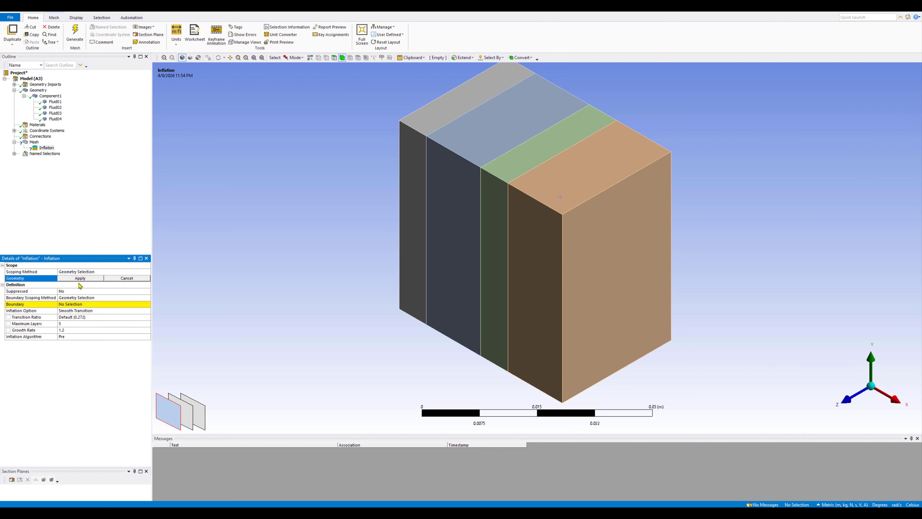
pyautogui.click(591, 276)
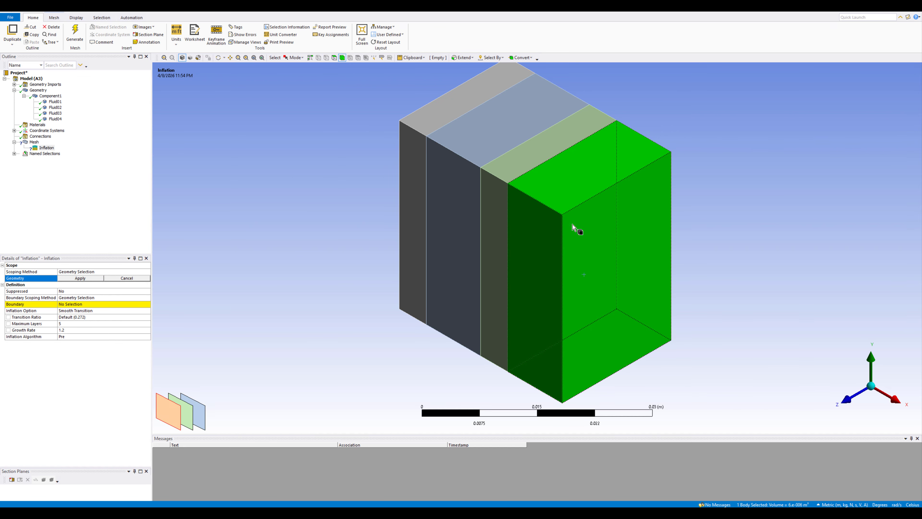
pyautogui.click(80, 277)
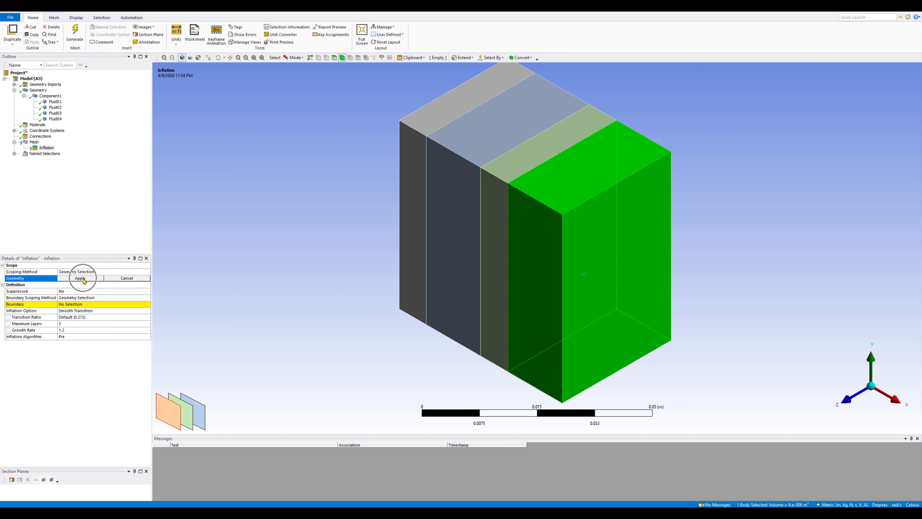
# Step: Assign the four vertical side faces of the +X end body as the inflation boundary, leaving out its top and bottom faces
pyautogui.click(86, 304)
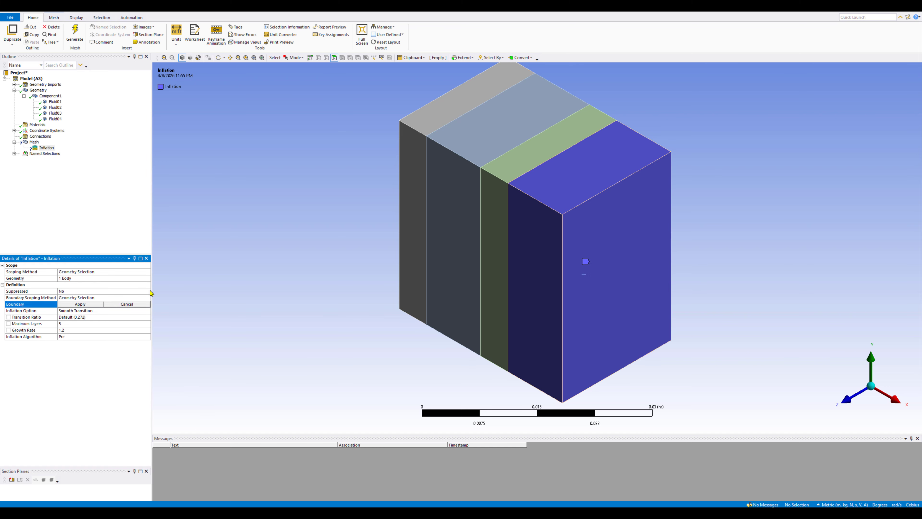
pyautogui.click(543, 277)
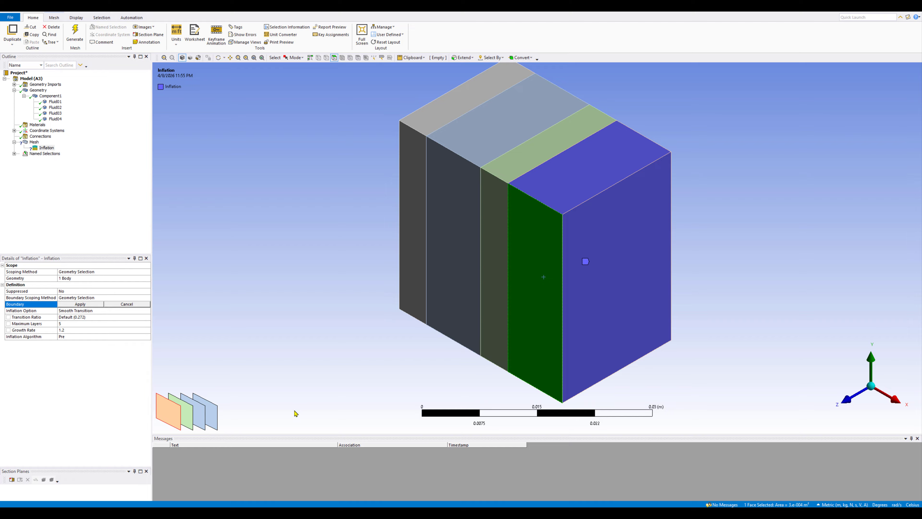
pyautogui.click(188, 417)
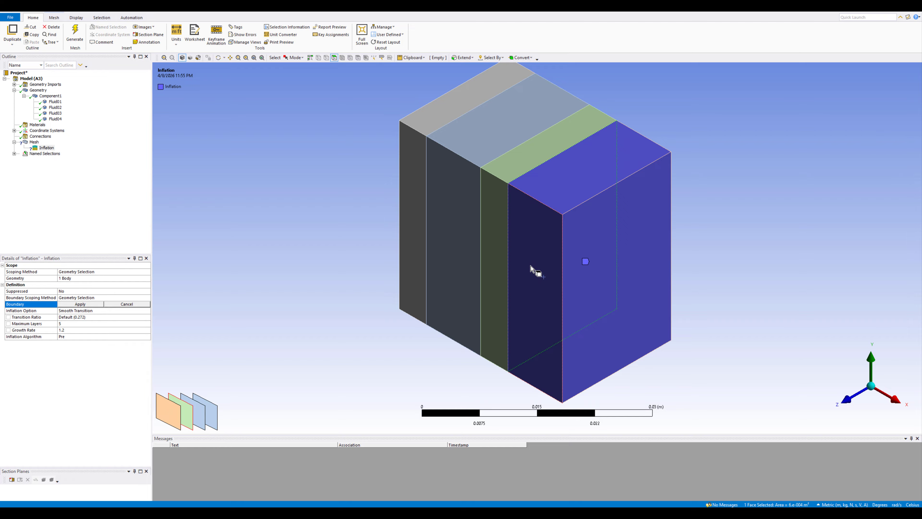
pyautogui.click(532, 256)
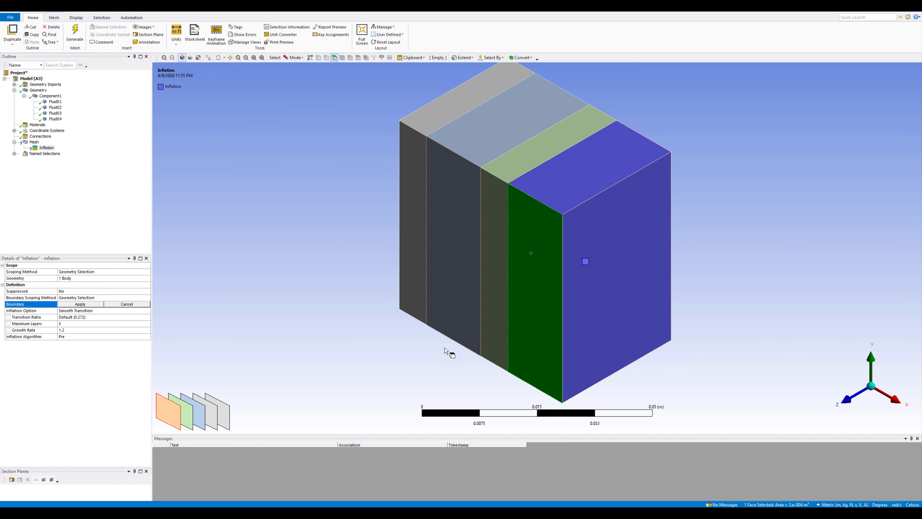
pyautogui.keyDown('ctrl'); pyautogui.click(538, 322); pyautogui.keyUp('ctrl')
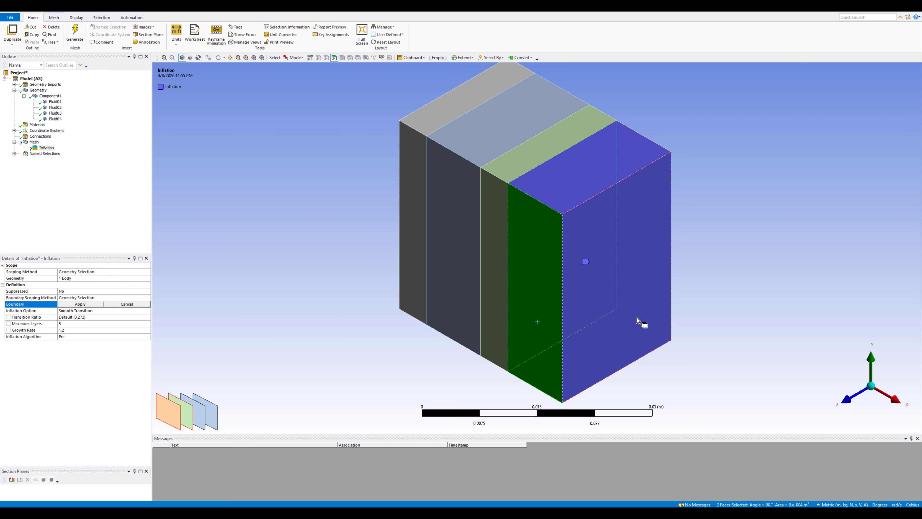
pyautogui.keyDown('ctrl'); pyautogui.click(642, 321); pyautogui.keyUp('ctrl')
pyautogui.moveTo(736, 289); pyautogui.dragTo(639, 310, button='middle')
pyautogui.keyDown('ctrl'); pyautogui.click(644, 286); pyautogui.keyUp('ctrl')
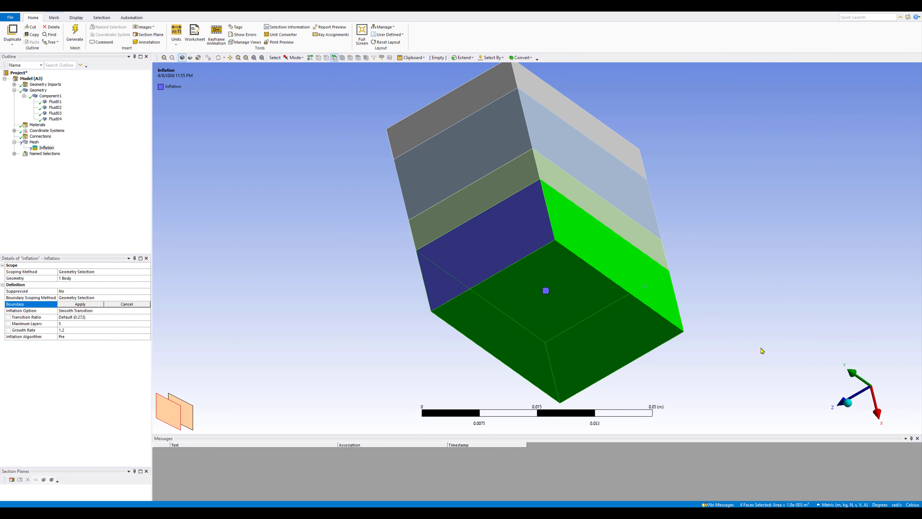
pyautogui.click(80, 305)
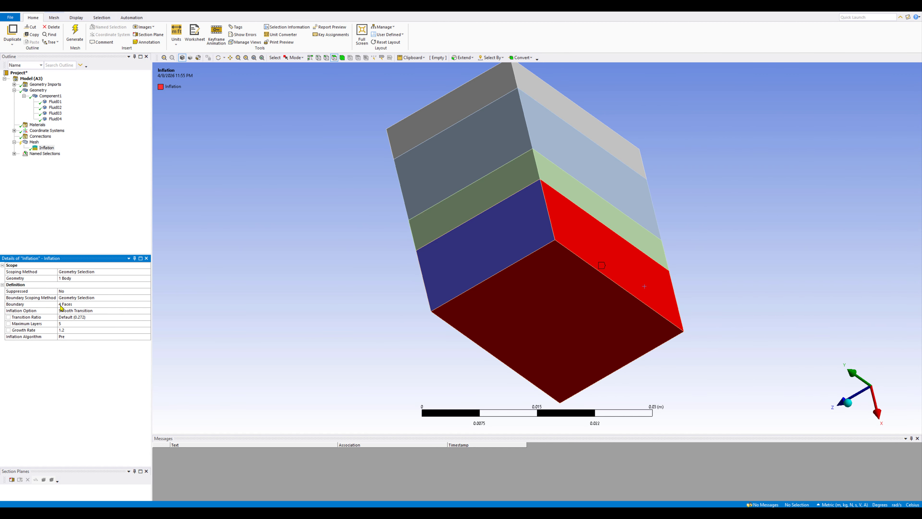
# Step: Generate a preview of only the inflation layers for the mesh
pyautogui.moveTo(294, 338); pyautogui.dragTo(390, 301, button='middle')
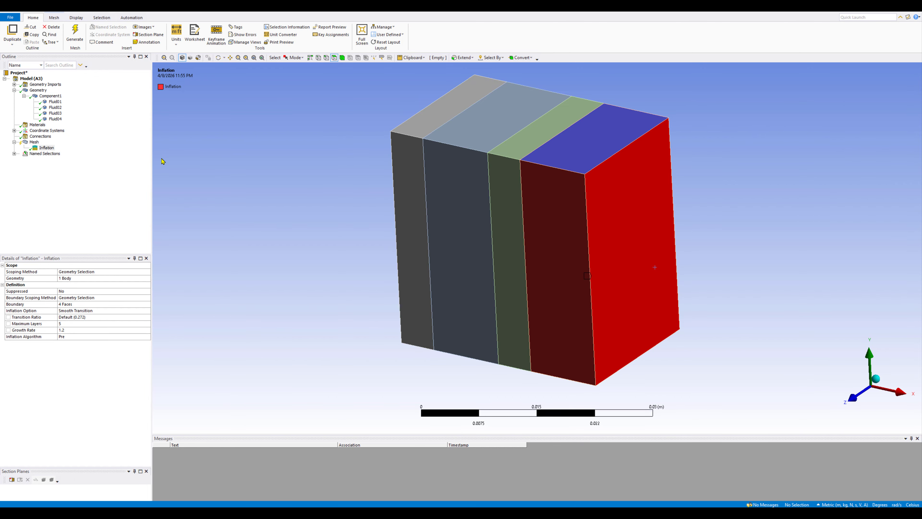
pyautogui.rightClick(33, 143)
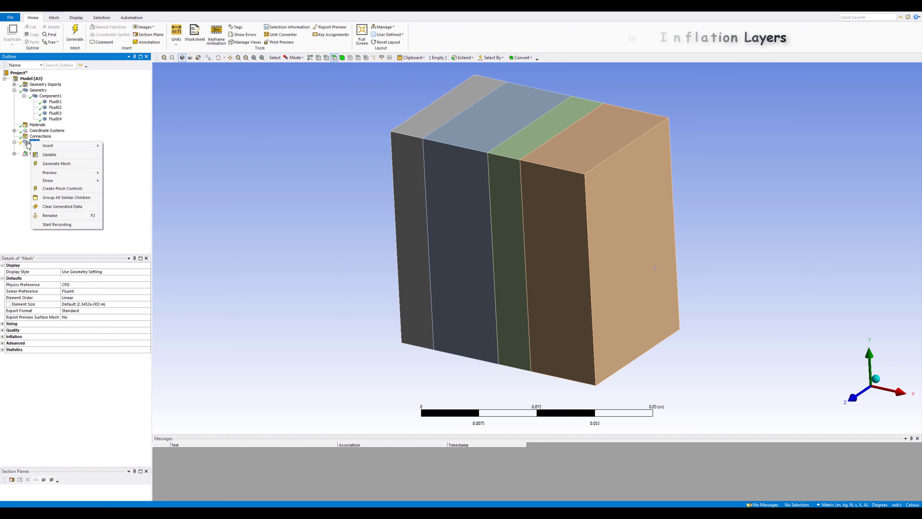
pyautogui.moveTo(83, 173)
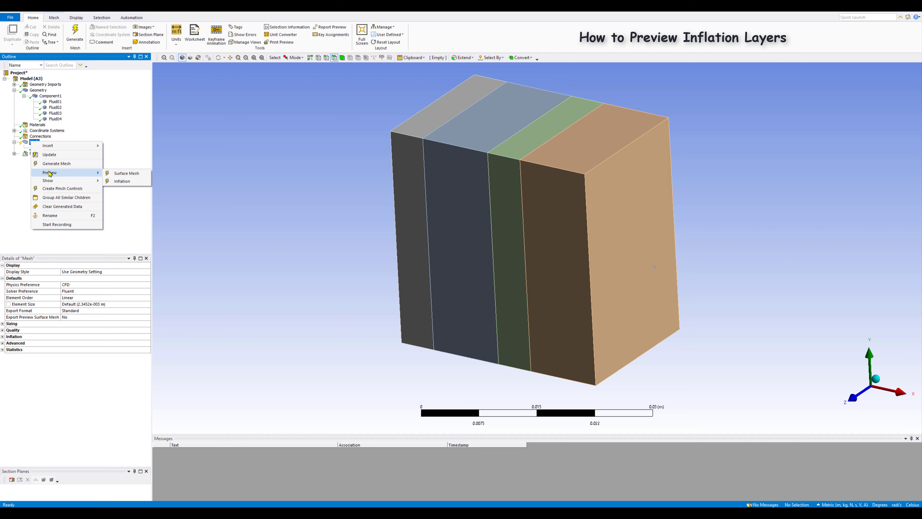
pyautogui.click(127, 182)
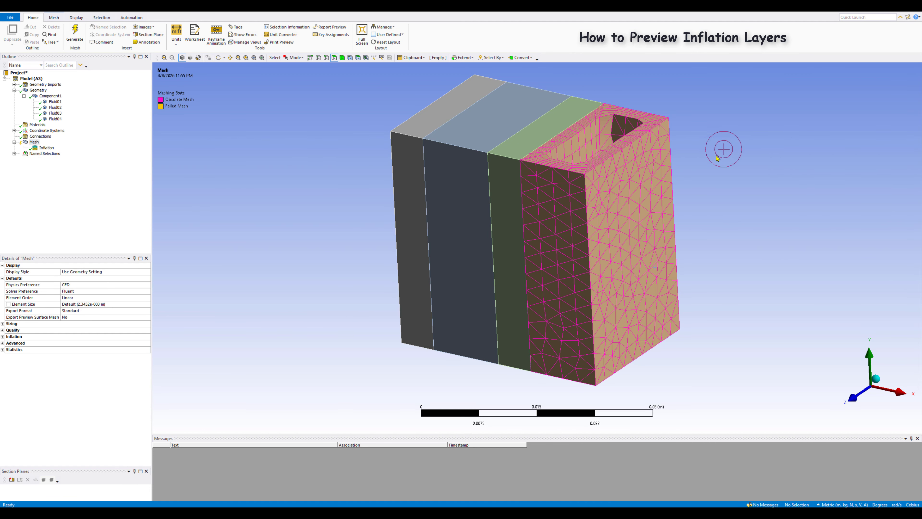
# Step: Examine the previewed inflation layers up close and compare them with the inflation control's boundary faces and settings
pyautogui.moveTo(720, 150); pyautogui.dragTo(735, 247, button='middle')
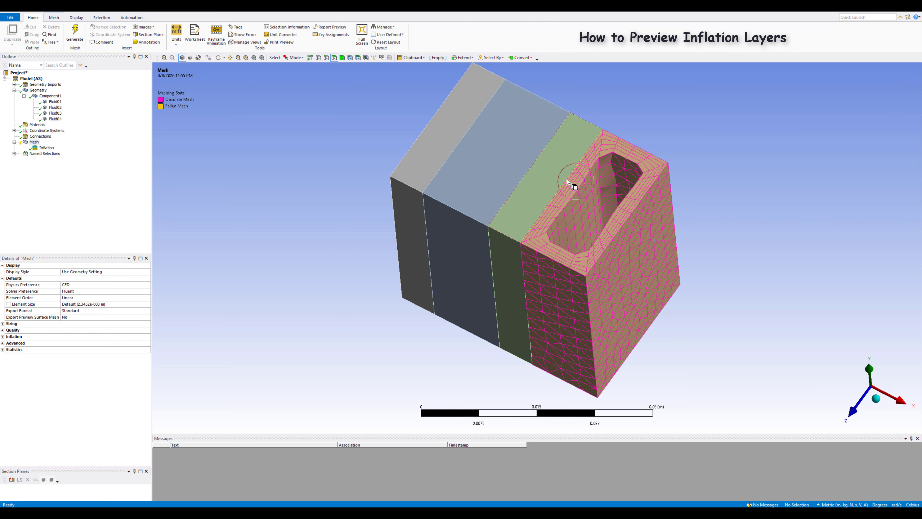
pyautogui.scroll(-2, 540, 234)
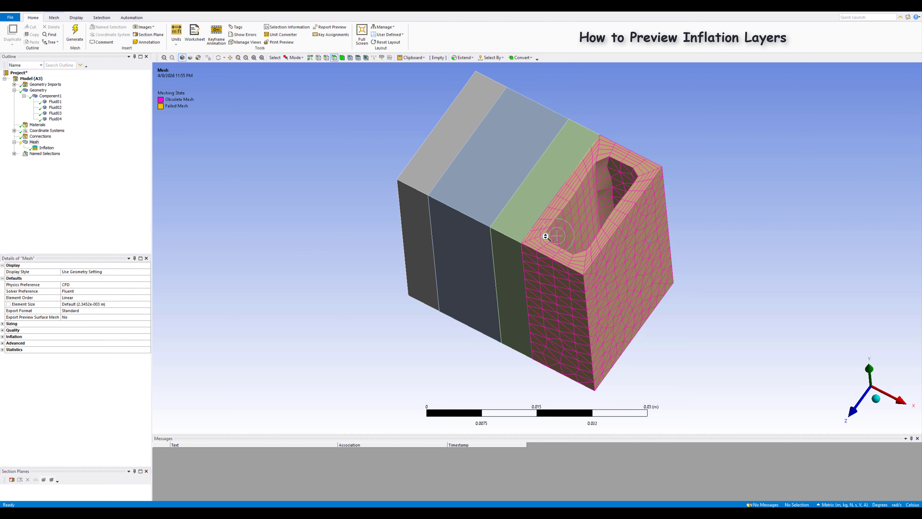
pyautogui.scroll(2, 545, 247)
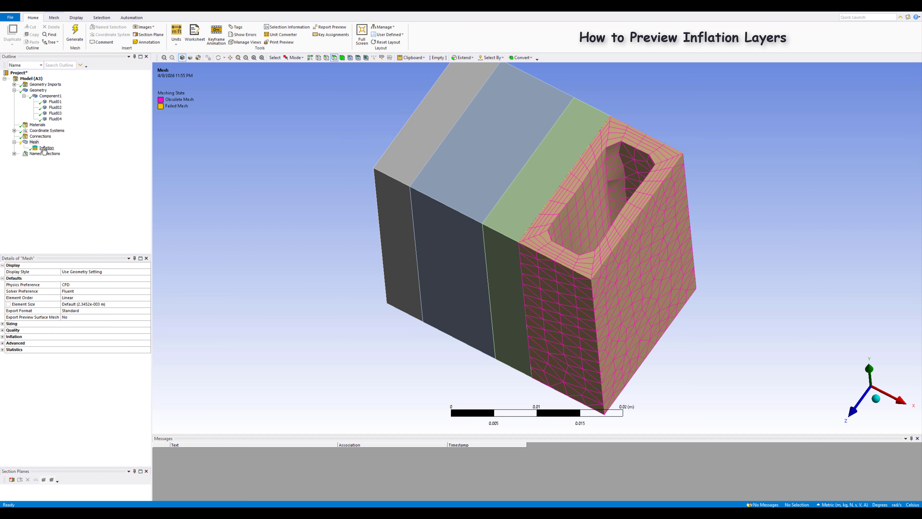
pyautogui.scroll(5, 539, 235)
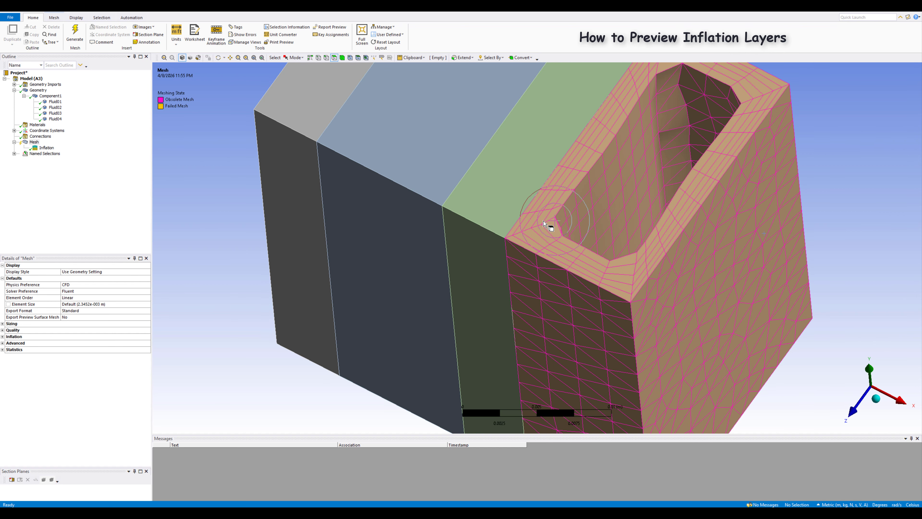
pyautogui.click(46, 147)
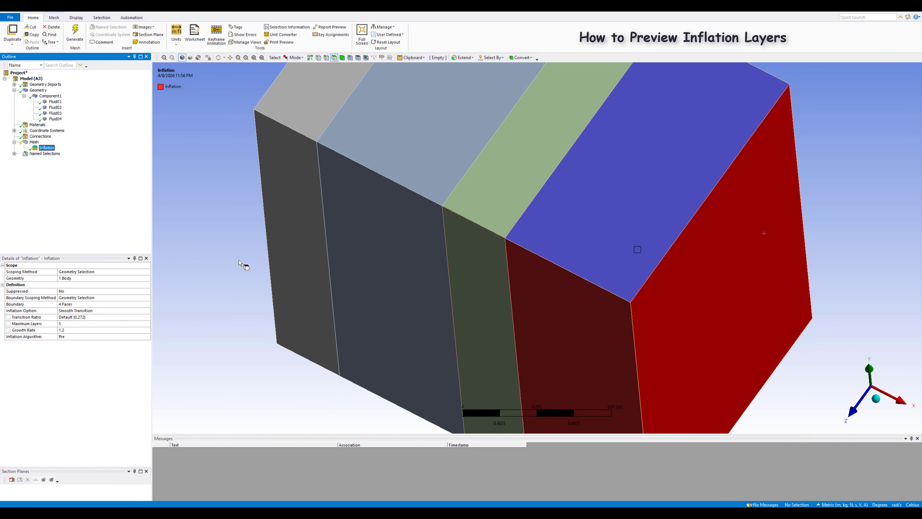
pyautogui.scroll(3, 226, 339)
pyautogui.scroll(-5, 226, 332)
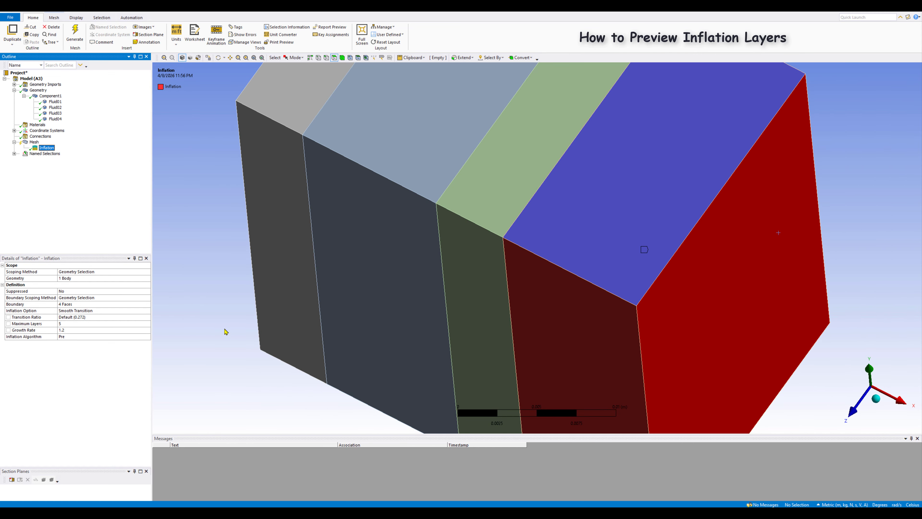
pyautogui.click(34, 142)
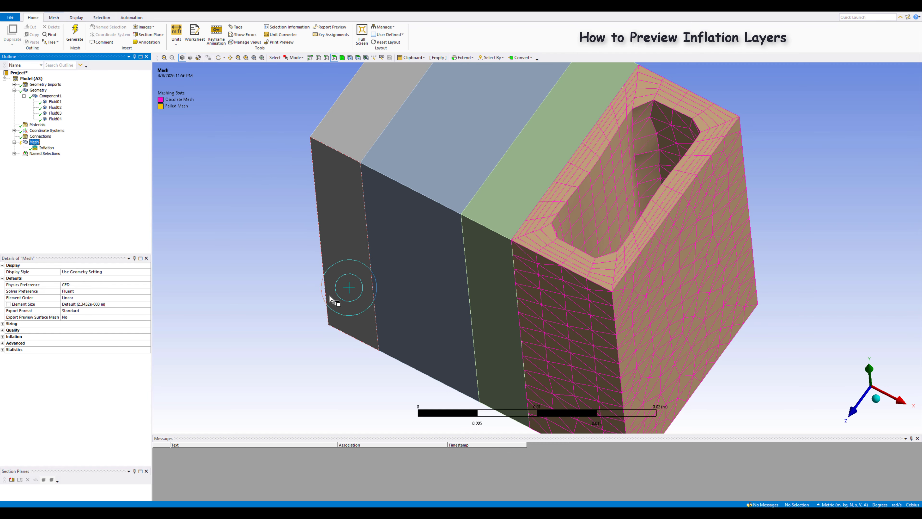
pyautogui.moveTo(329, 303); pyautogui.dragTo(418, 271, button='middle')
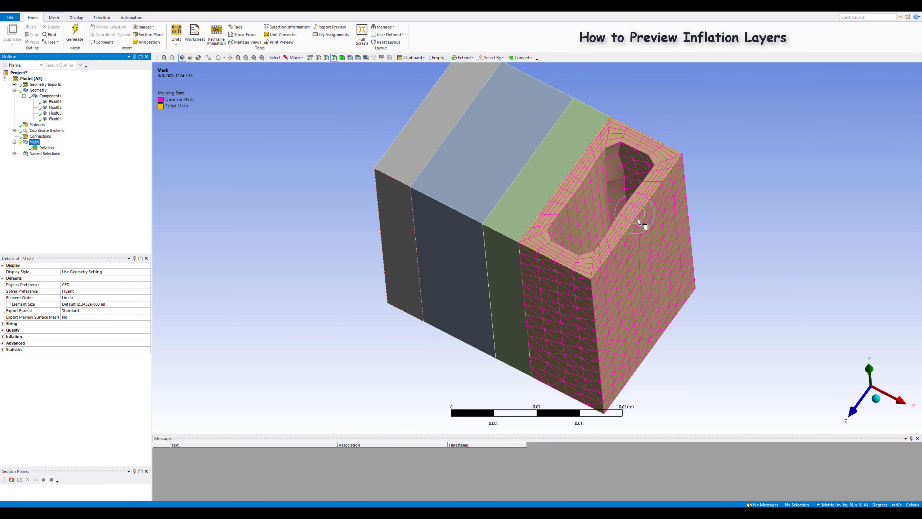
# Step: Generate a surface mesh preview of all four bodies with the inflation control in place
pyautogui.rightClick(33, 143)
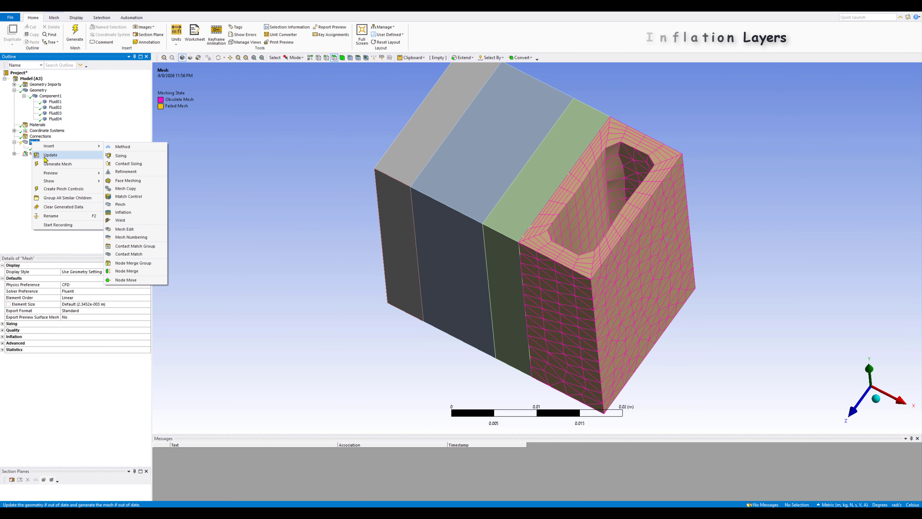
pyautogui.moveTo(54, 176)
pyautogui.click(126, 174)
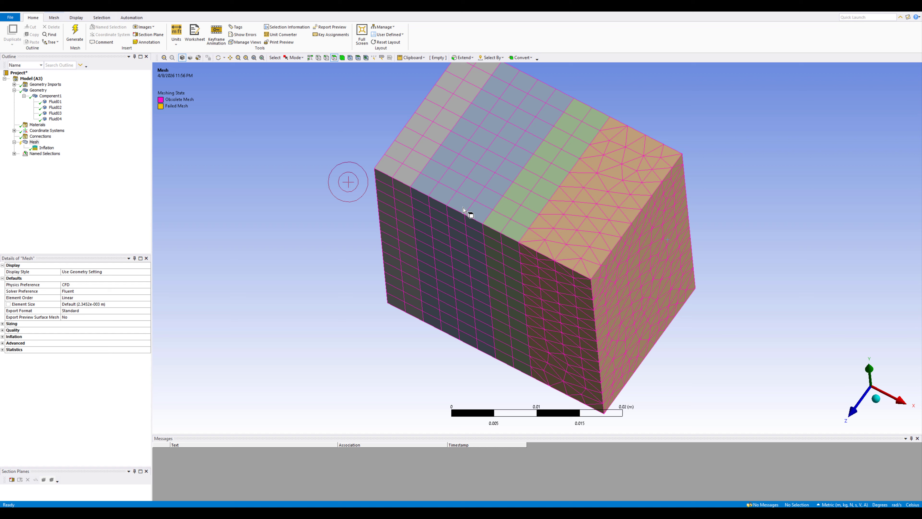
# Step: Preview the inflation layers again on top of the current surface mesh
pyautogui.rightClick(33, 142)
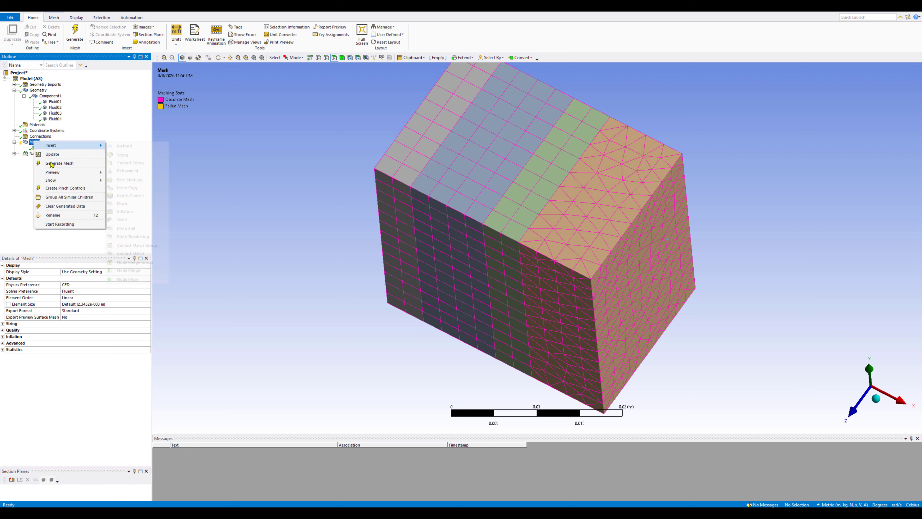
pyautogui.moveTo(55, 175)
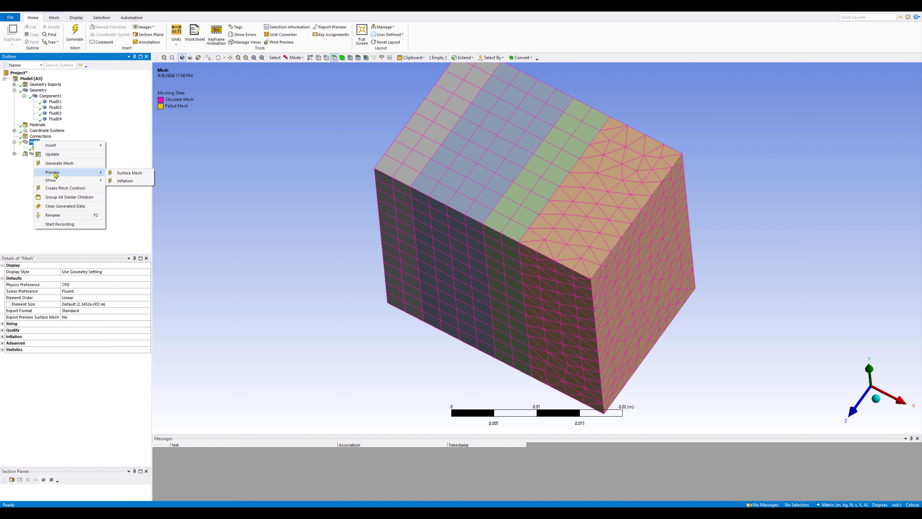
pyautogui.click(124, 181)
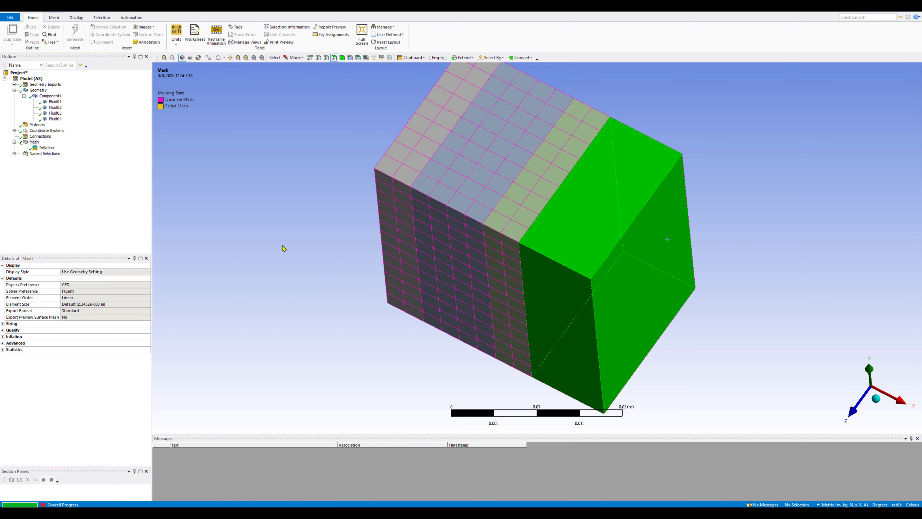
# Step: Clear the previewed surface mesh and inflation layers from the whole model
pyautogui.moveTo(284, 247); pyautogui.dragTo(273, 238, button='middle')
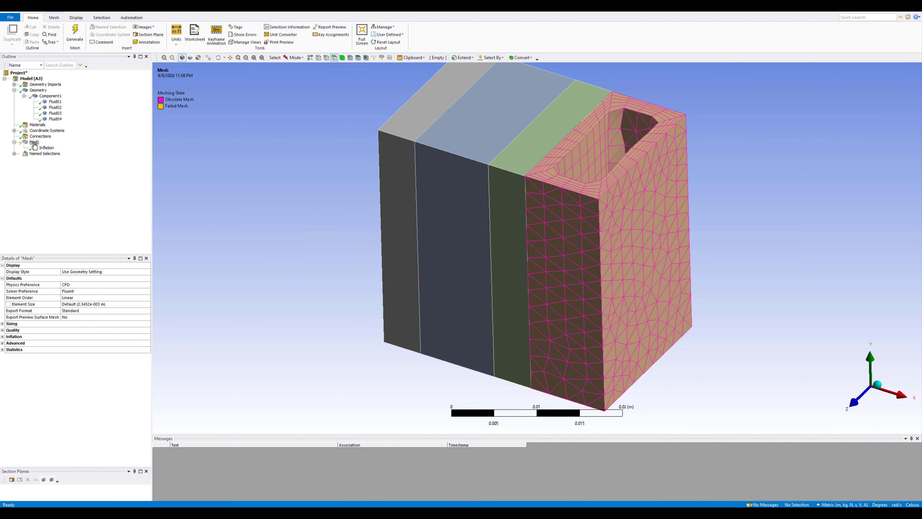
pyautogui.rightClick(34, 142)
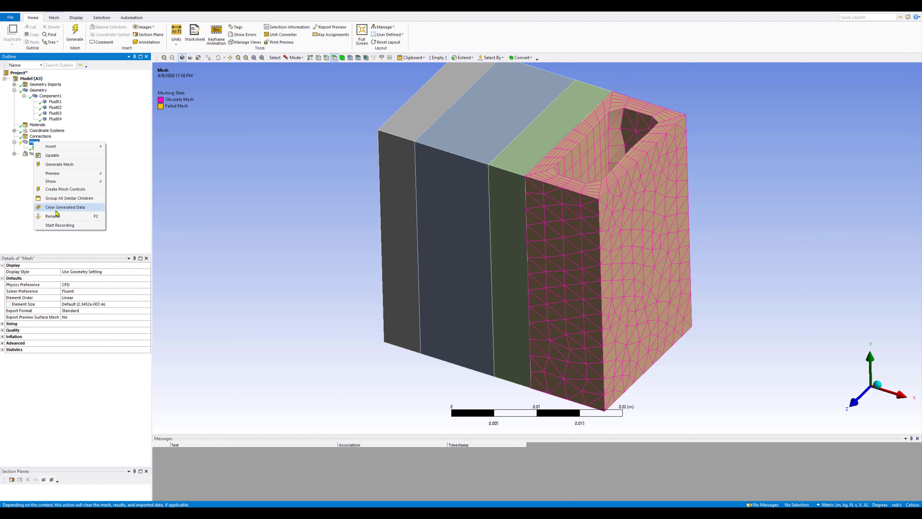
pyautogui.click(59, 206)
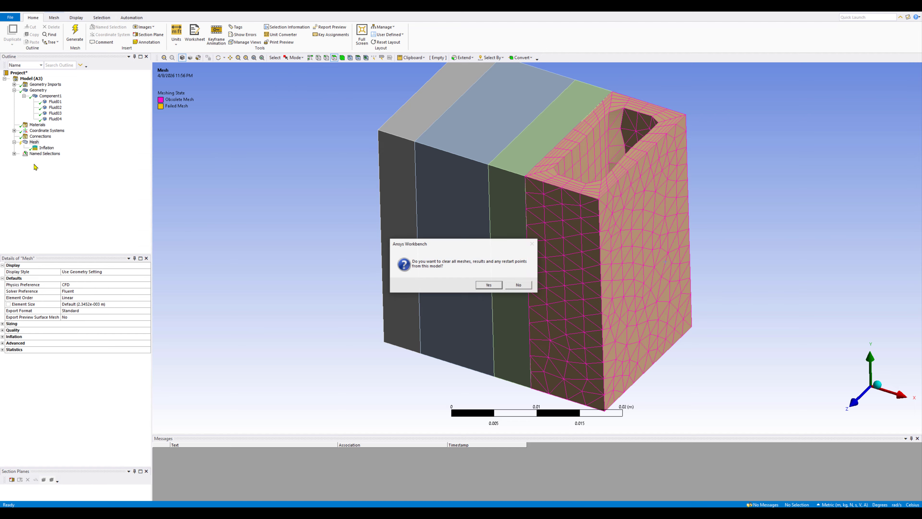
pyautogui.click(500, 288)
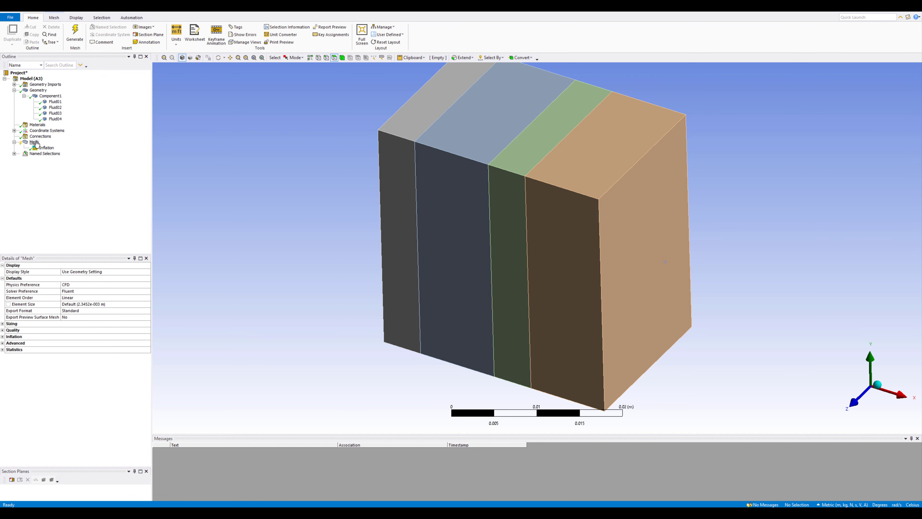
# Step: Generate the full mesh for all four fluid bodies with the inflation control included
pyautogui.rightClick(36, 143)
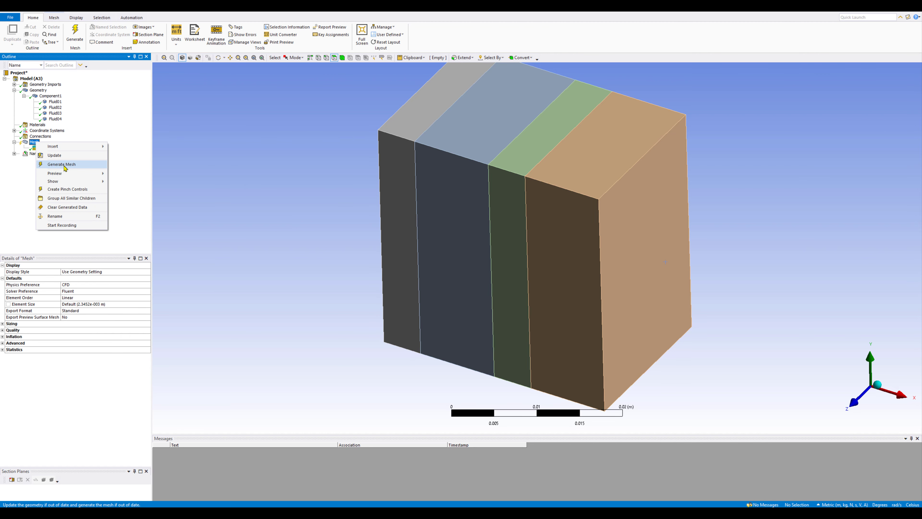
pyautogui.click(62, 164)
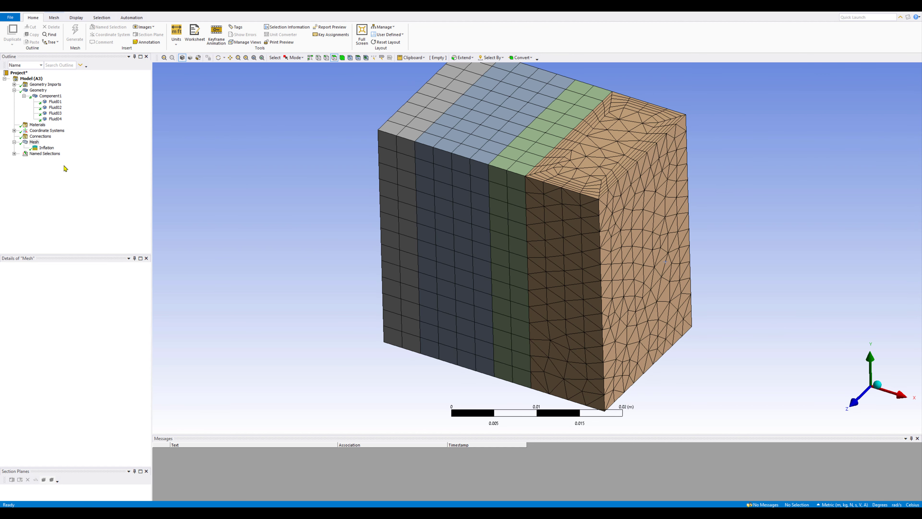
pyautogui.scroll(3, 585, 260)
pyautogui.scroll(-3, 580, 249)
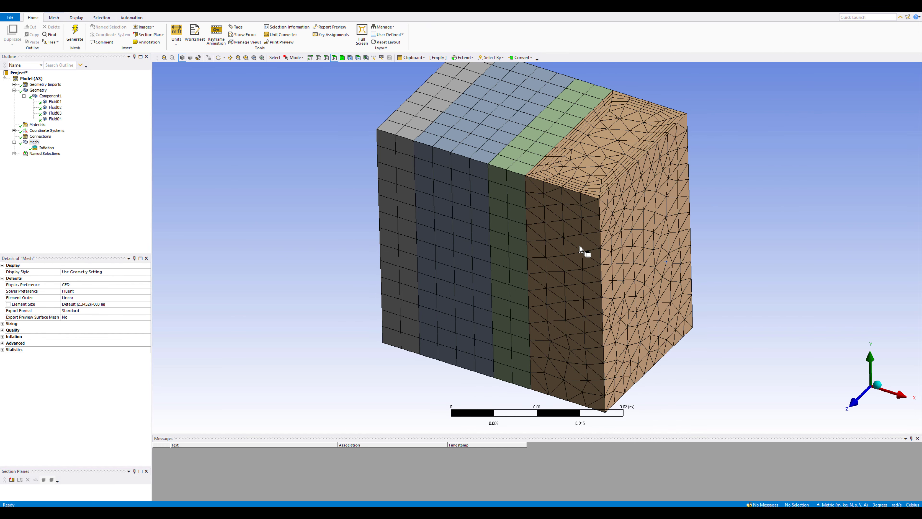
pyautogui.scroll(-1, 579, 249)
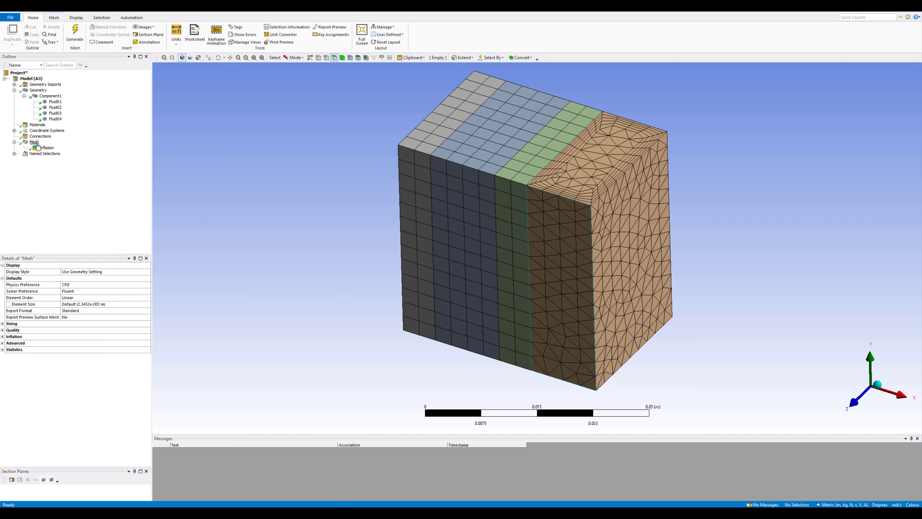
# Step: Clear the generated full mesh data of the four bodies
pyautogui.rightClick(34, 142)
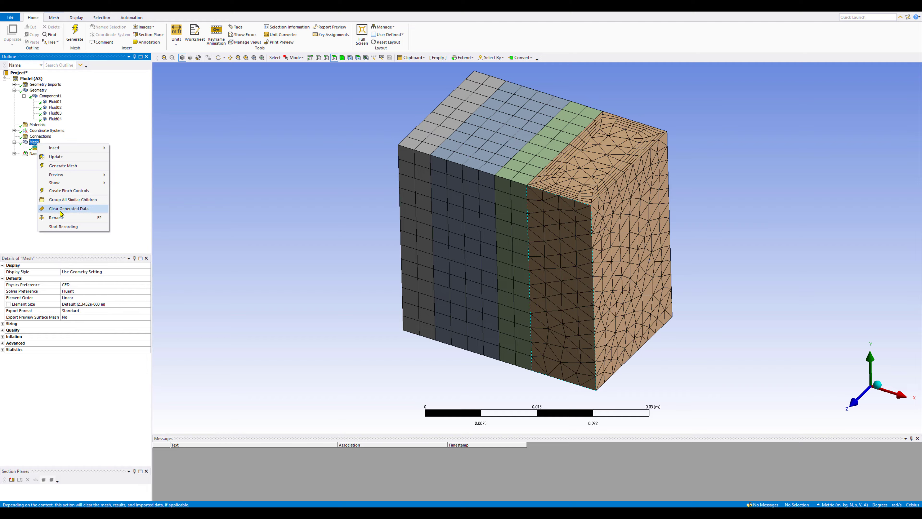
pyautogui.click(61, 209)
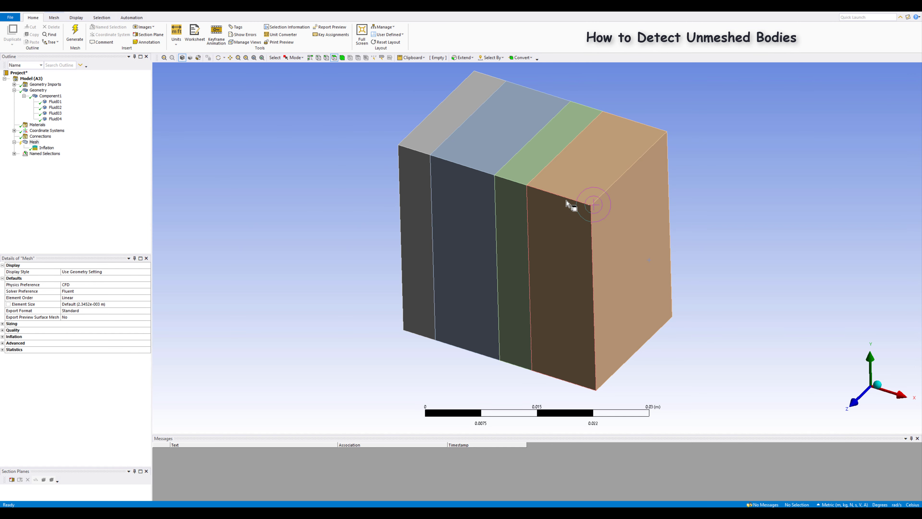
pyautogui.click(55, 119)
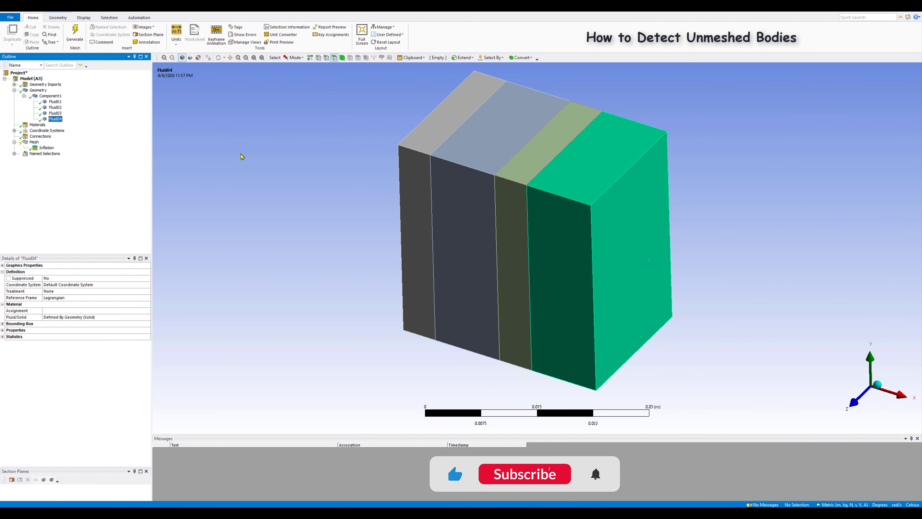
pyautogui.rightClick(55, 120)
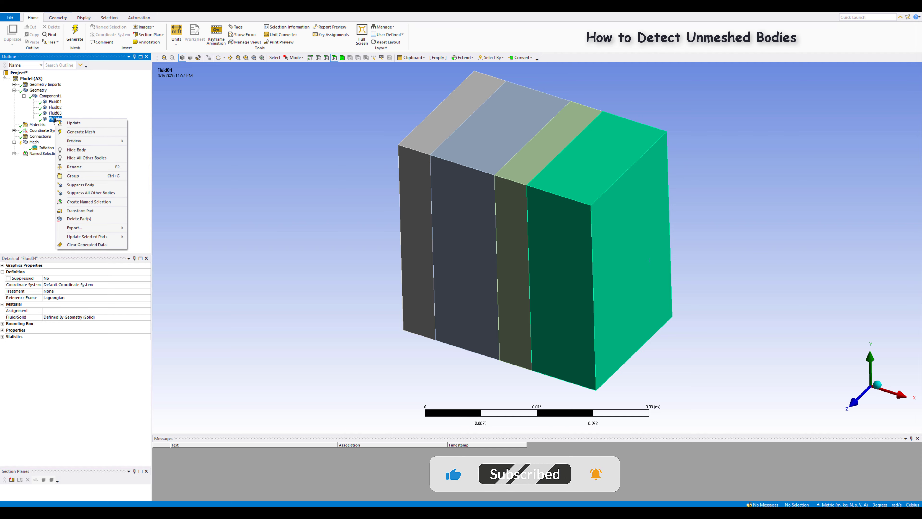
pyautogui.click(92, 185)
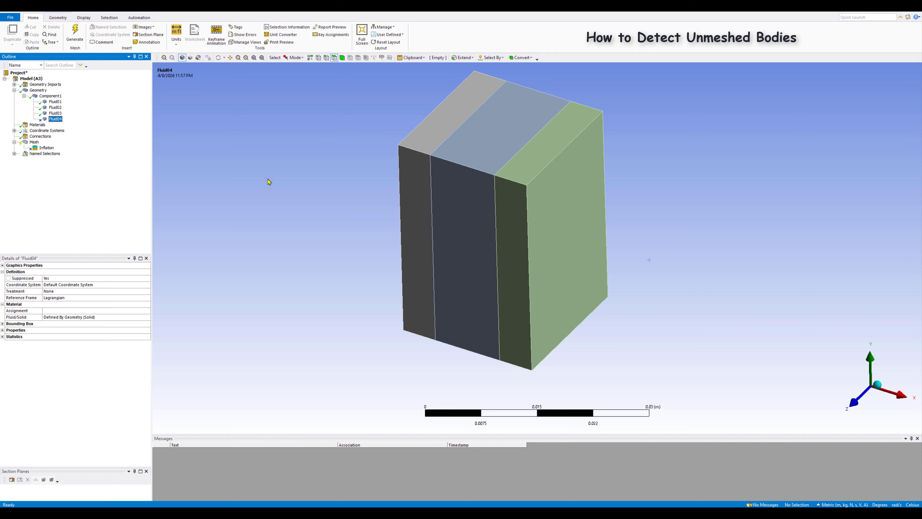
pyautogui.rightClick(51, 122)
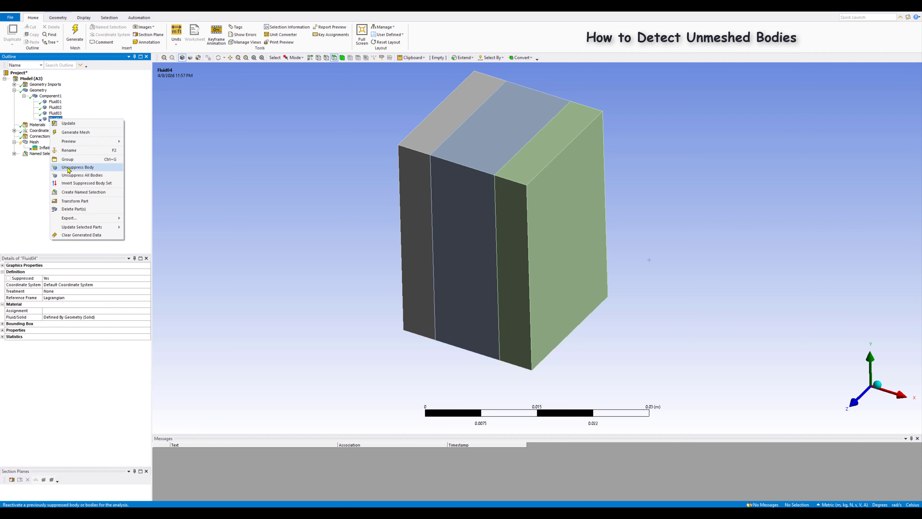
pyautogui.click(69, 167)
# Step: Suppress the Fluid03 body to leave it out of meshing
pyautogui.click(55, 113)
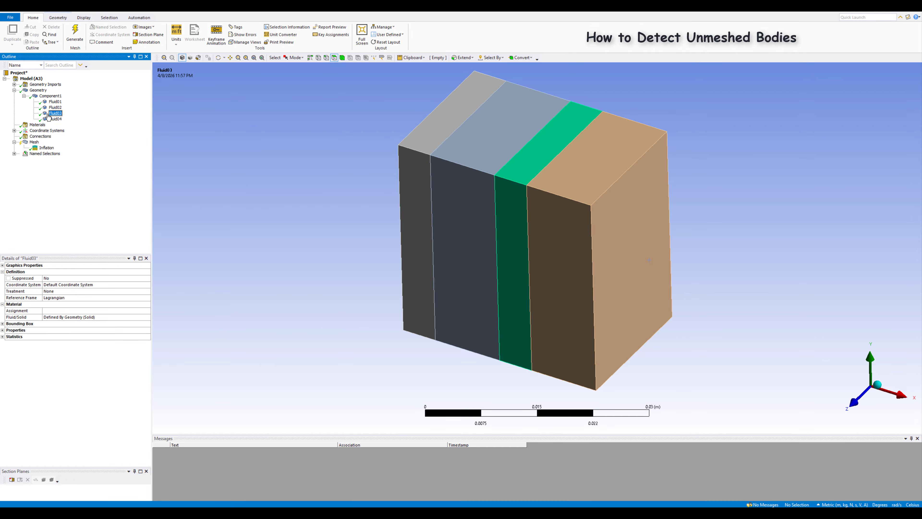
pyautogui.rightClick(51, 115)
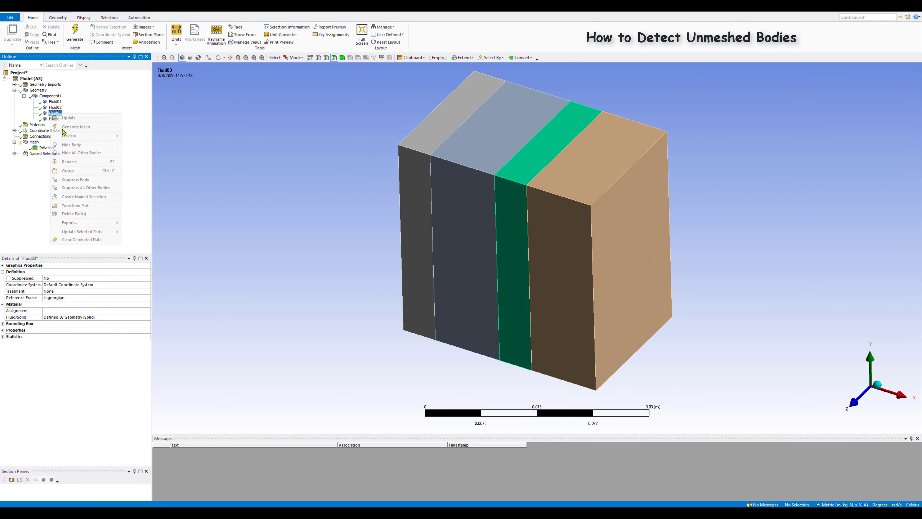
pyautogui.click(74, 180)
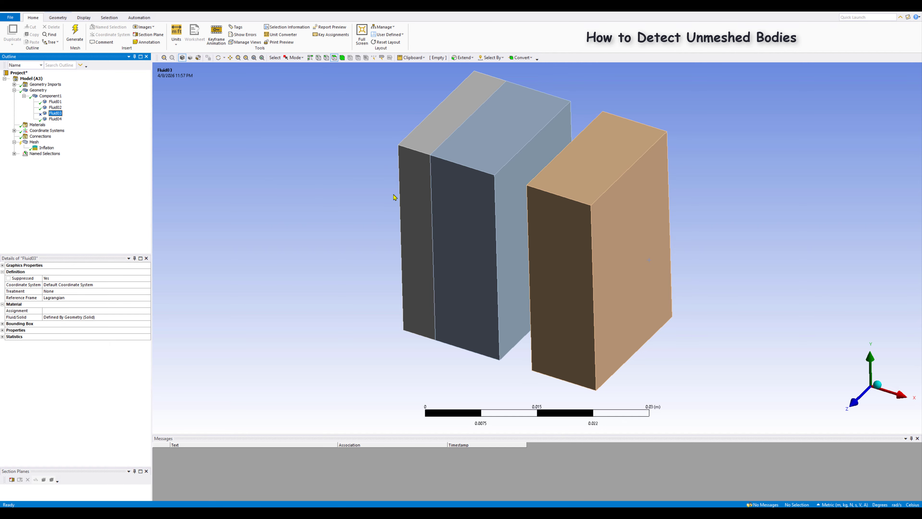
# Step: Generate the mesh for the remaining bodies while Fluid03 is suppressed
pyautogui.click(35, 142)
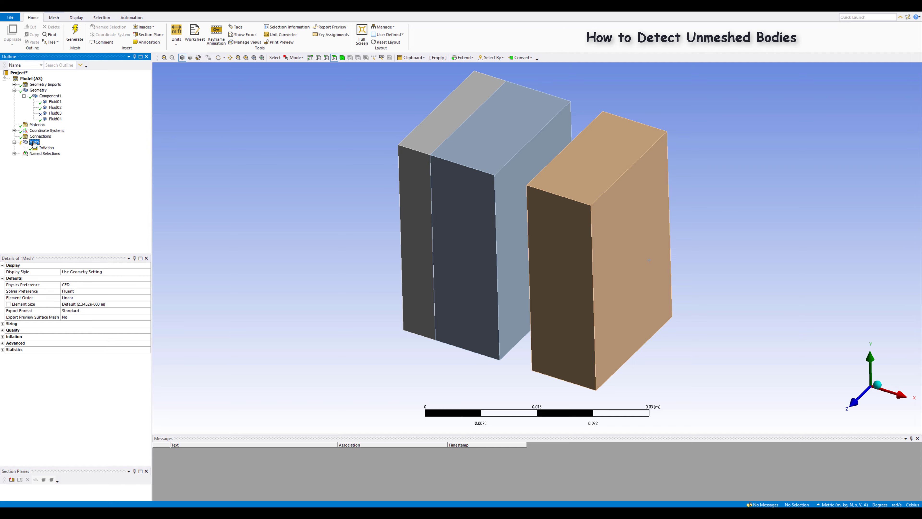
pyautogui.rightClick(34, 143)
pyautogui.click(59, 163)
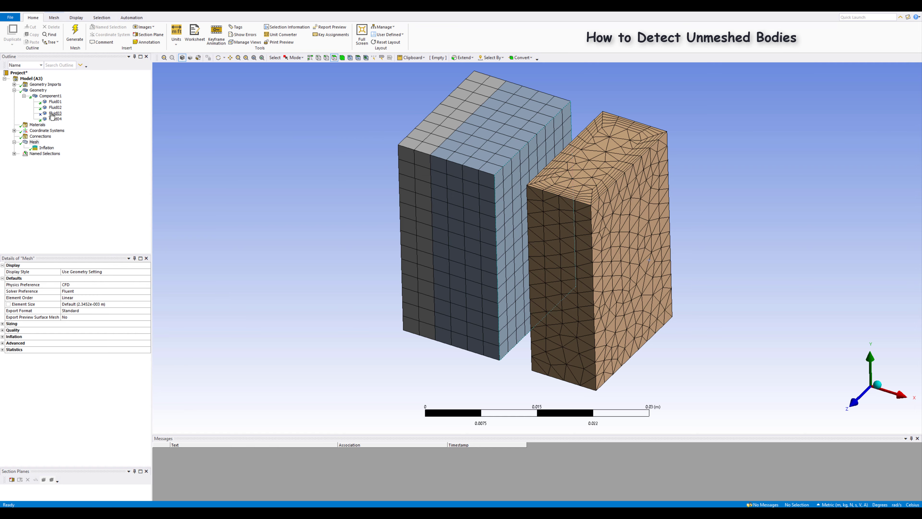
# Step: Unsuppress the Fluid03 body and display the mesh of the whole model
pyautogui.click(52, 114)
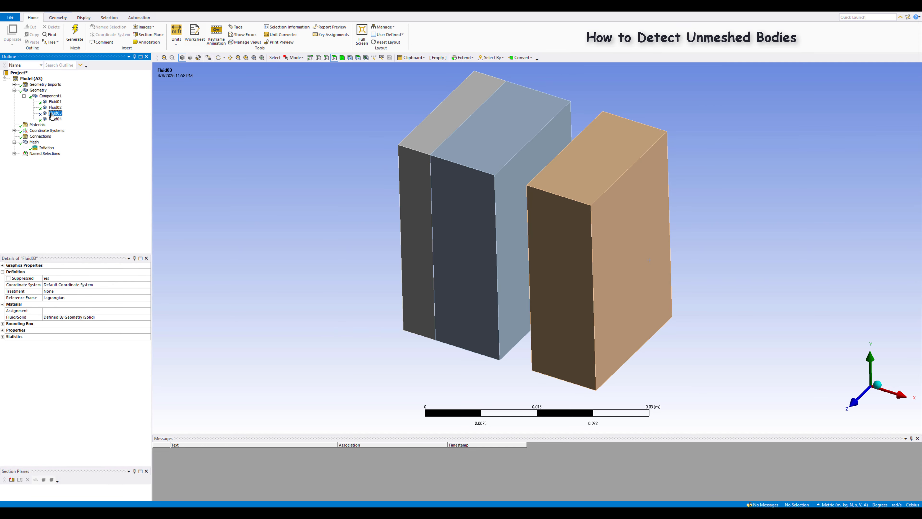
pyautogui.rightClick(52, 115)
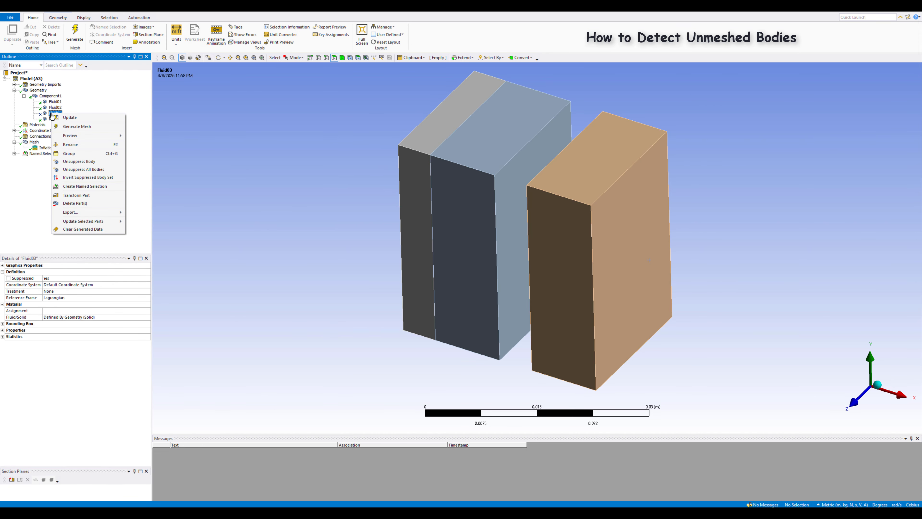
pyautogui.click(72, 162)
pyautogui.click(34, 142)
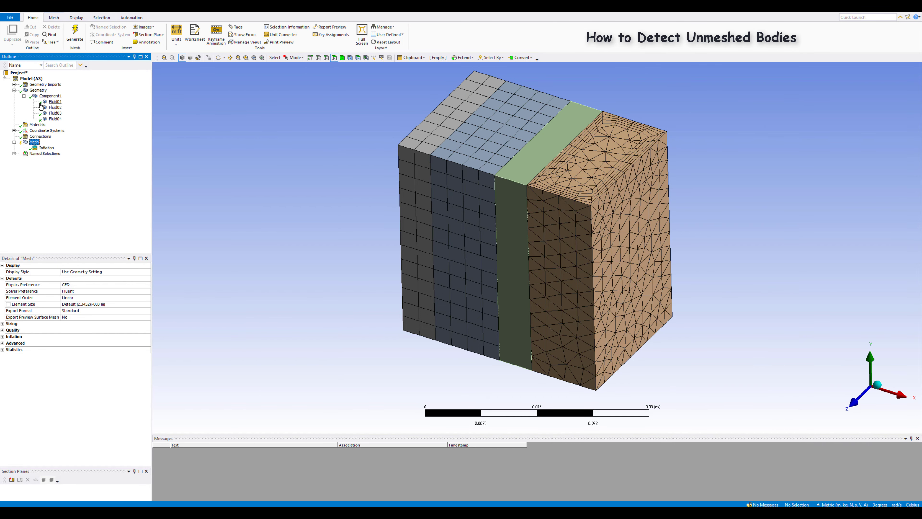
# Step: Locate the bodies without a mesh using the Go To Unmeshed Bodies command and inspect them in the model
pyautogui.click(56, 102)
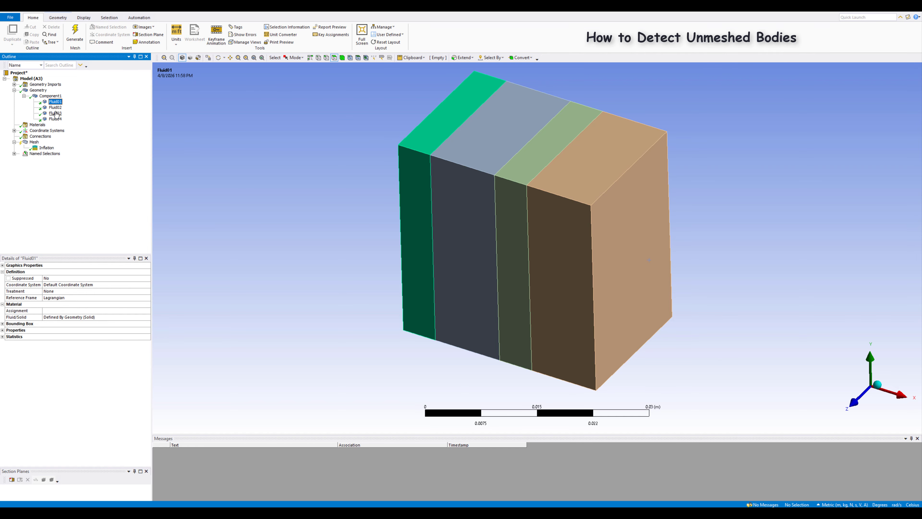
pyautogui.click(34, 143)
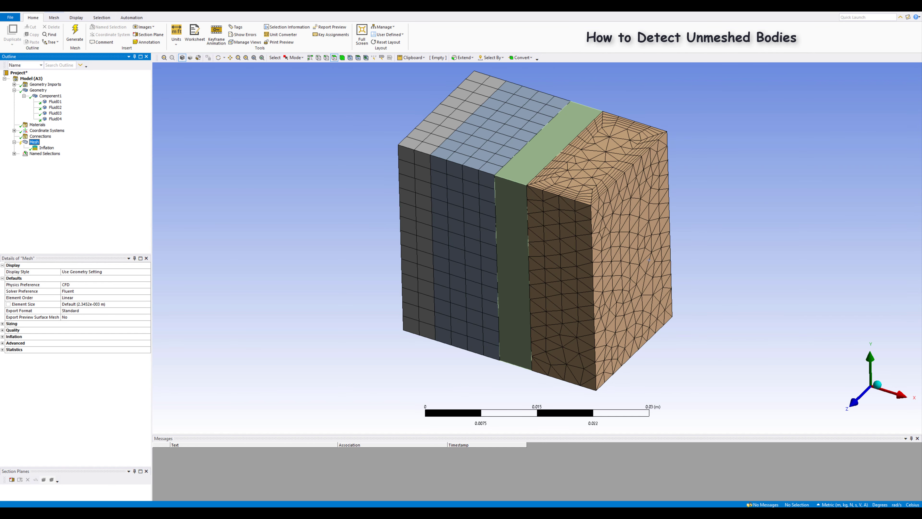
pyautogui.click(257, 161)
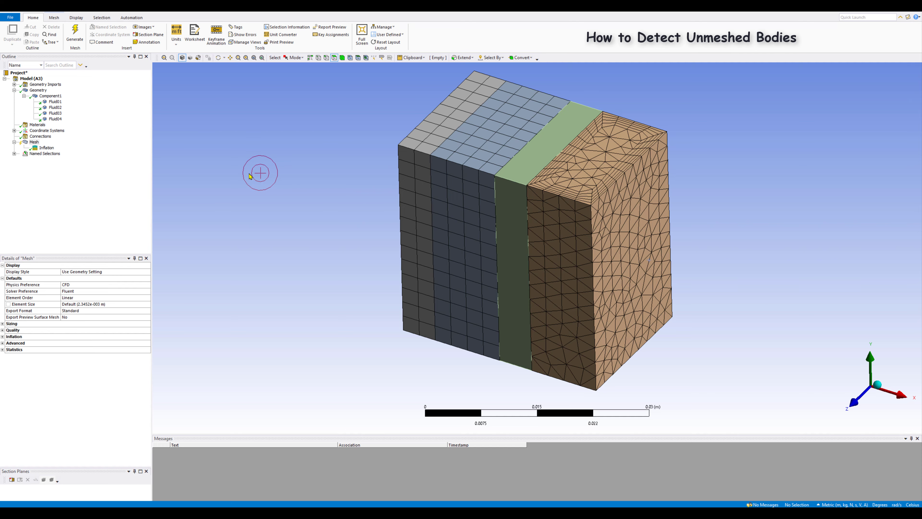
pyautogui.rightClick(250, 182)
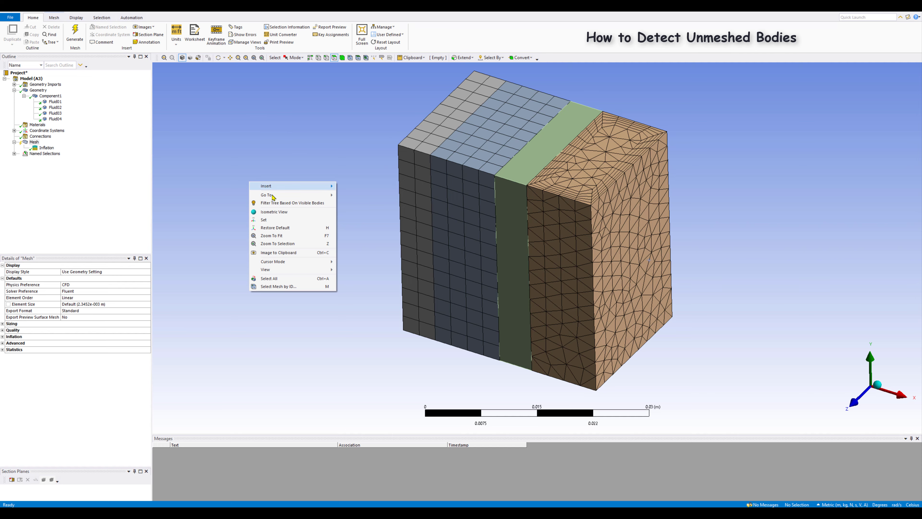
pyautogui.moveTo(269, 195)
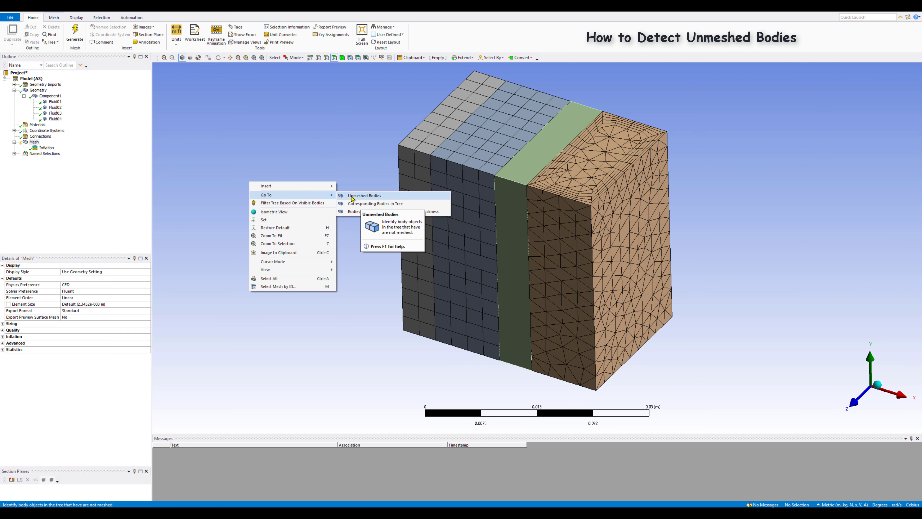
pyautogui.click(363, 195)
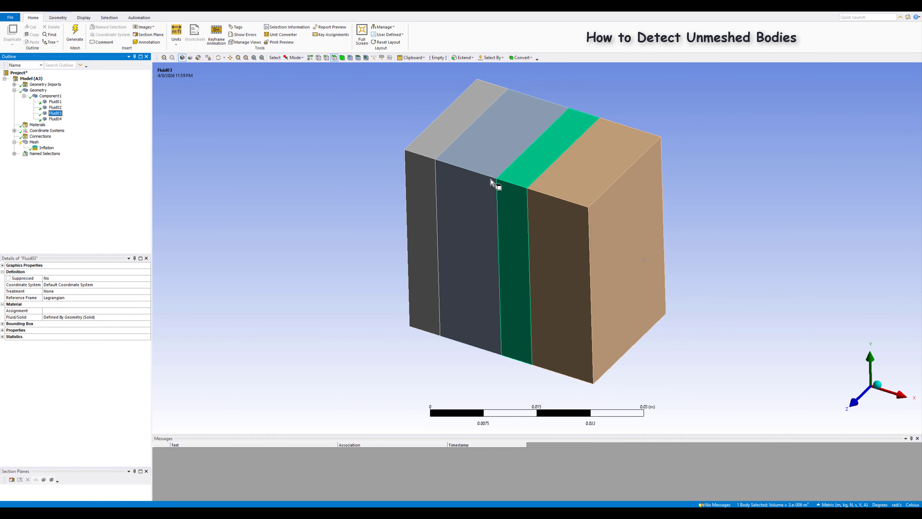
pyautogui.scroll(2, 399, 284)
pyautogui.scroll(1, 394, 282)
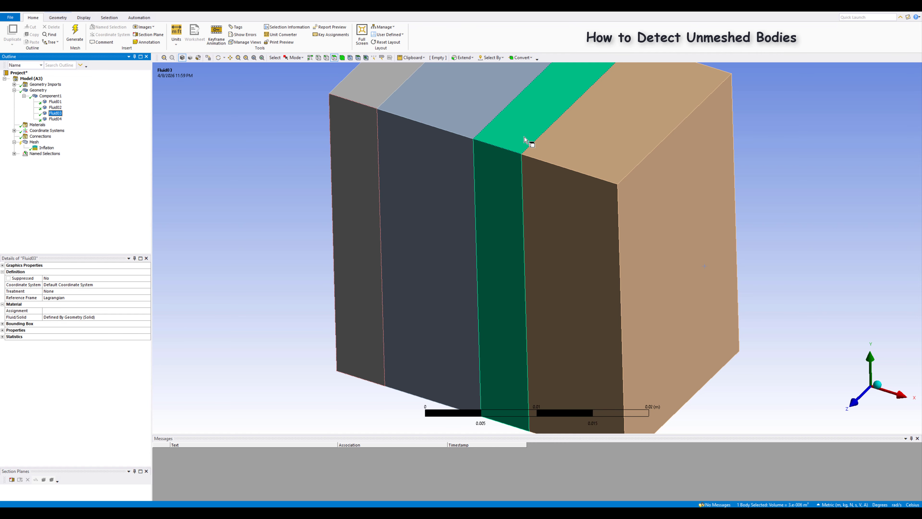
pyautogui.scroll(1, 378, 335)
pyautogui.scroll(-4, 376, 335)
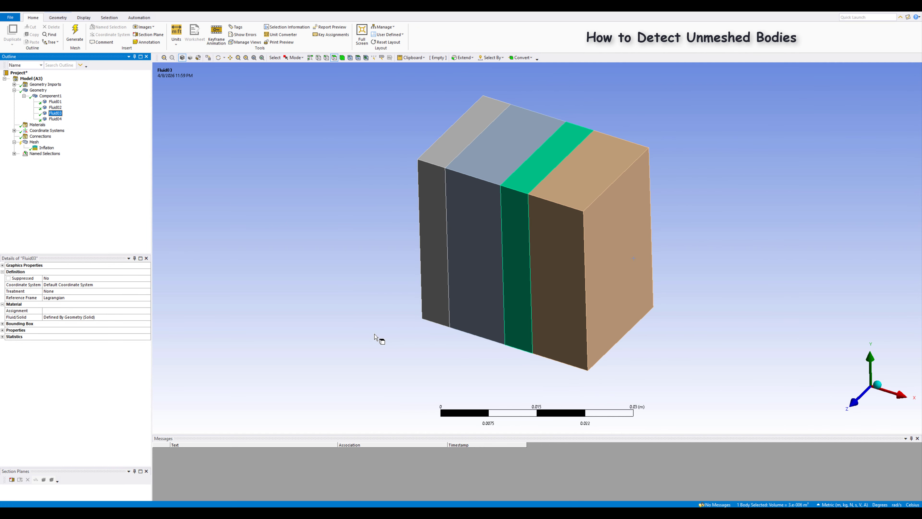
pyautogui.scroll(2, 376, 350)
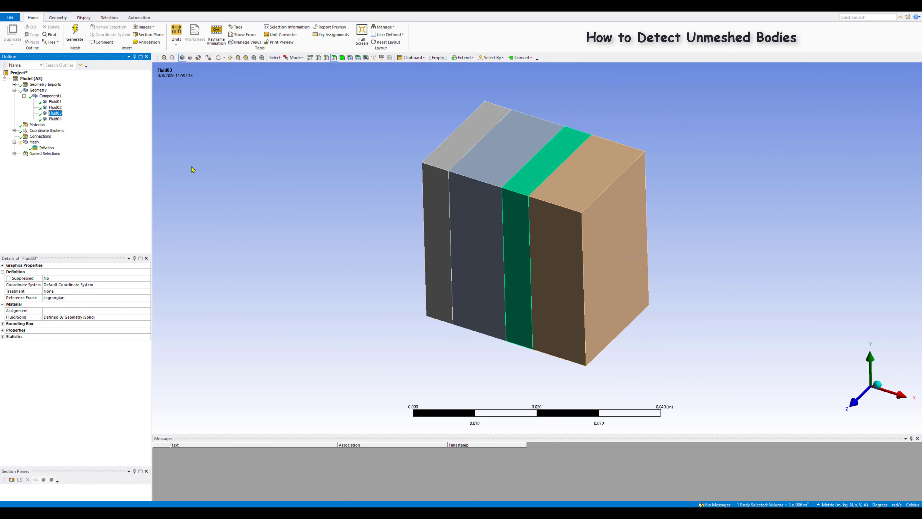
pyautogui.scroll(2, 305, 183)
pyautogui.scroll(1, 311, 203)
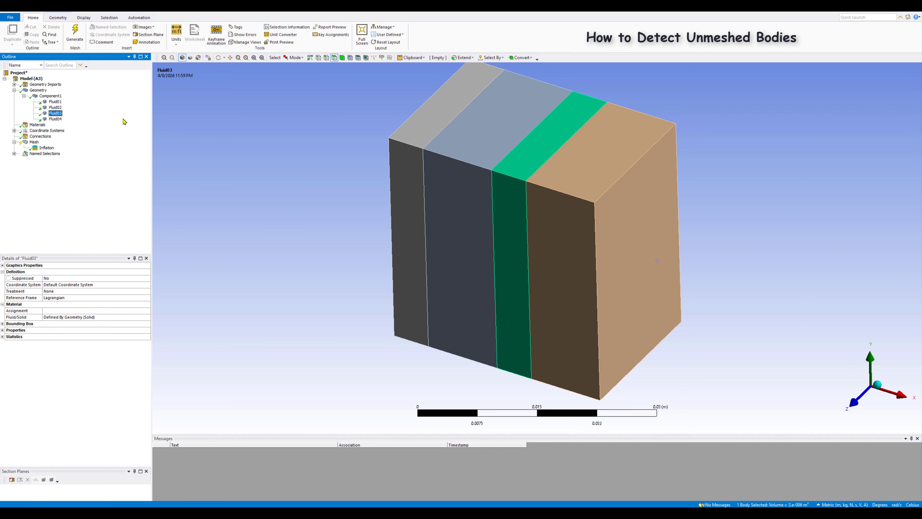
# Step: Clear the partially generated mesh data from the entire model
pyautogui.click(35, 143)
pyautogui.rightClick(36, 143)
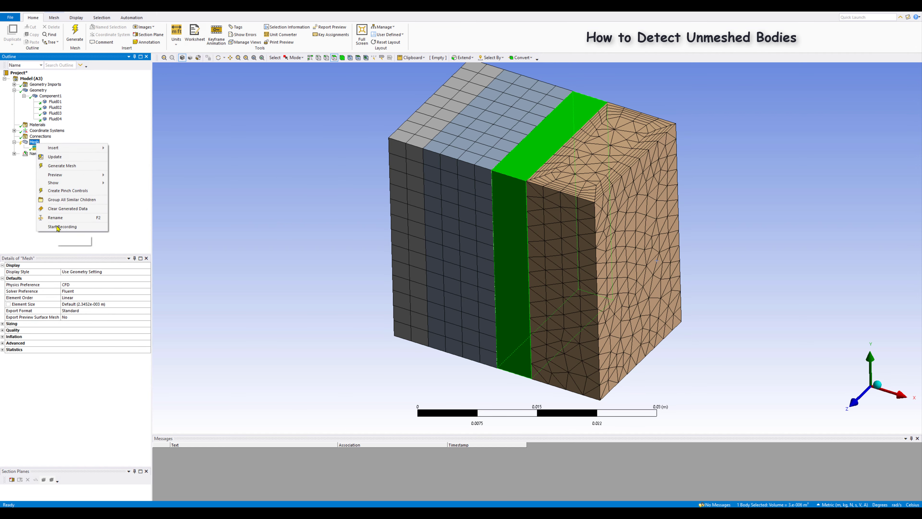
pyautogui.click(58, 209)
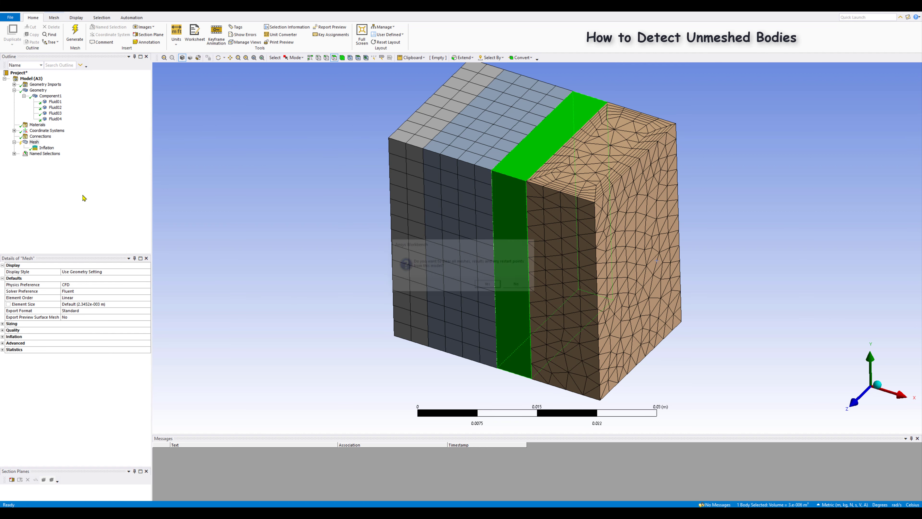
pyautogui.click(489, 284)
pyautogui.click(55, 112)
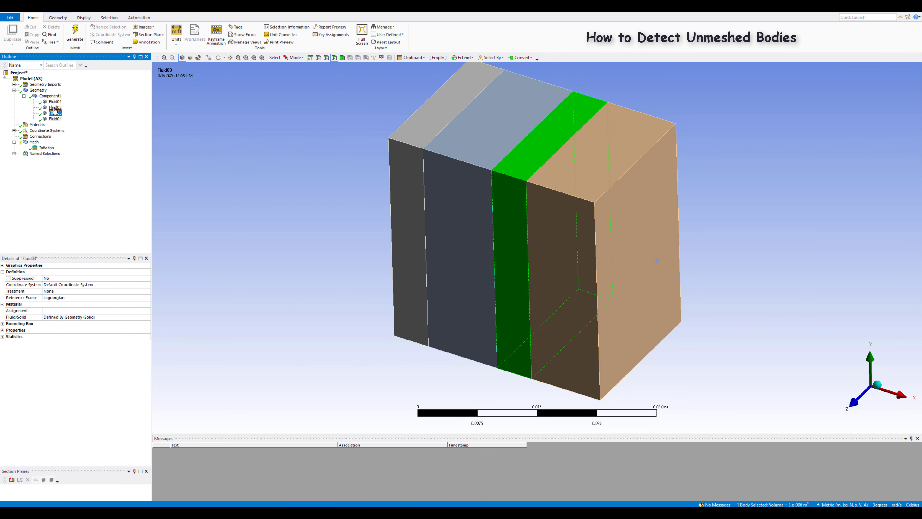
pyautogui.keyDown('ctrl'); pyautogui.click(54, 107); pyautogui.keyUp('ctrl')
pyautogui.rightClick(57, 109)
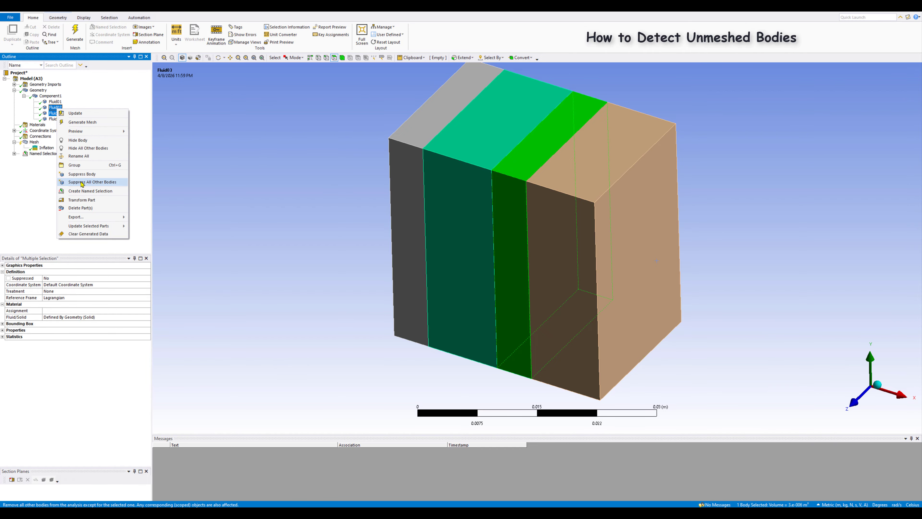
# Step: Suppress the Fluid01 and Fluid04 bodies together
pyautogui.click(55, 102)
pyautogui.keyDown('ctrl'); pyautogui.click(55, 118); pyautogui.keyUp('ctrl')
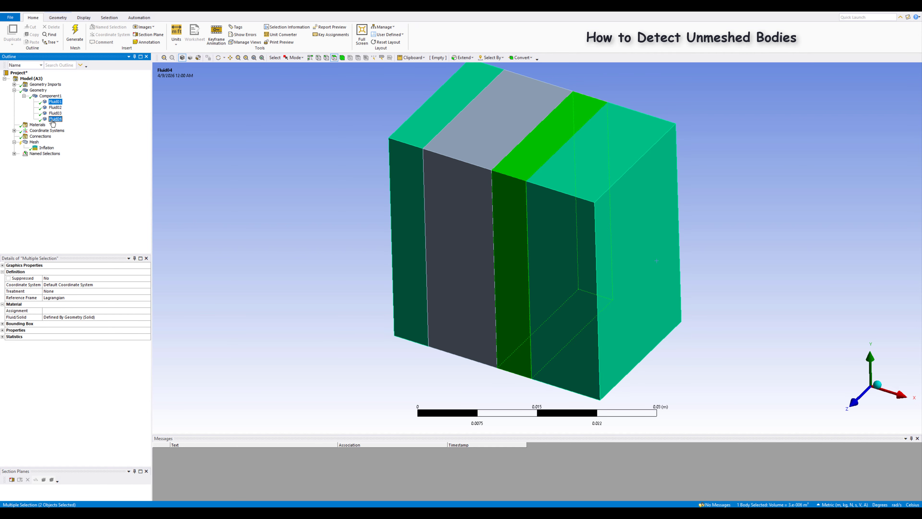
pyautogui.rightClick(53, 120)
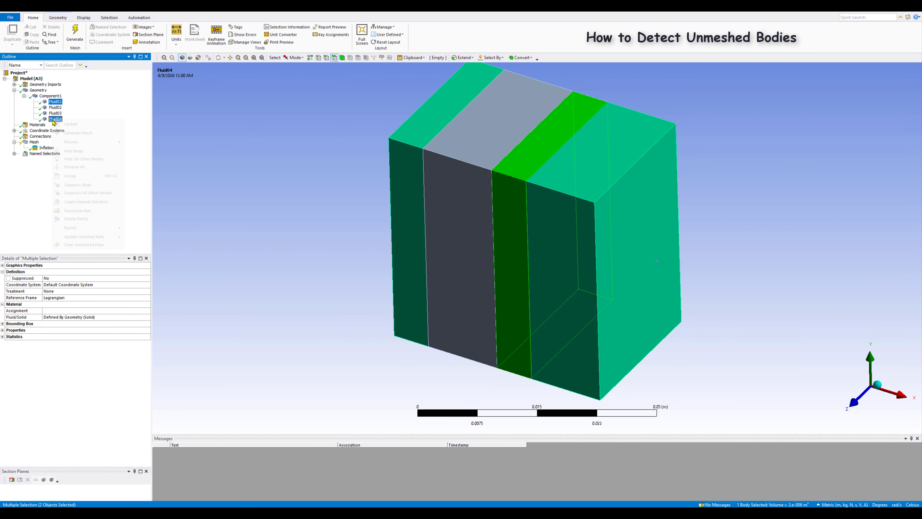
pyautogui.click(76, 185)
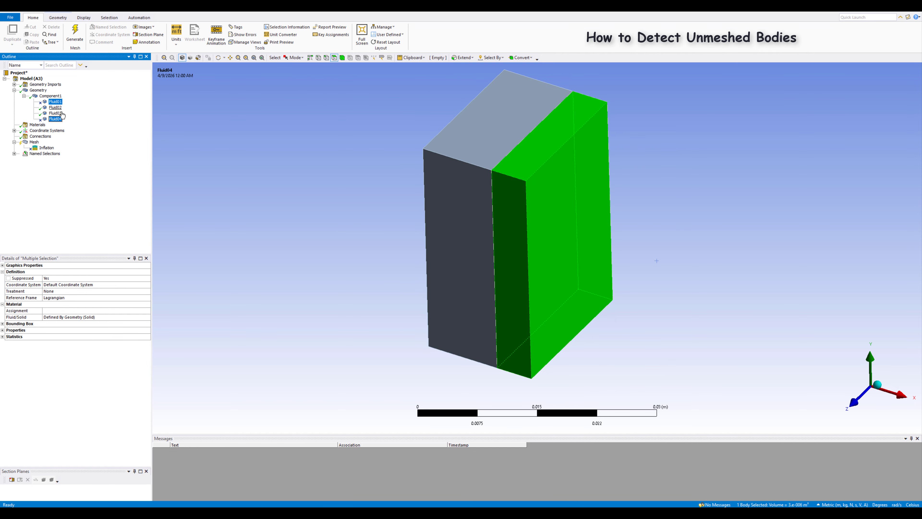
# Step: Generate the mesh for the active Fluid02 and Fluid03 bodies
pyautogui.rightClick(36, 138)
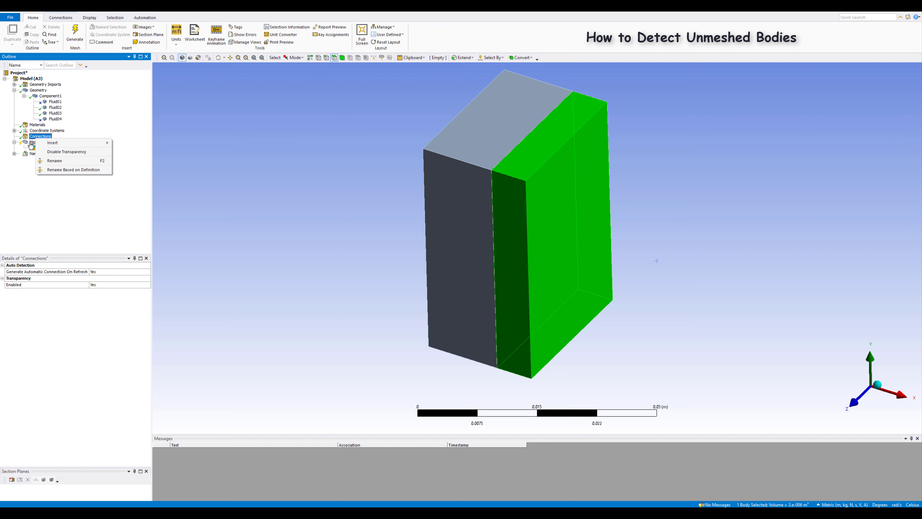
pyautogui.click(31, 143)
pyautogui.rightClick(31, 142)
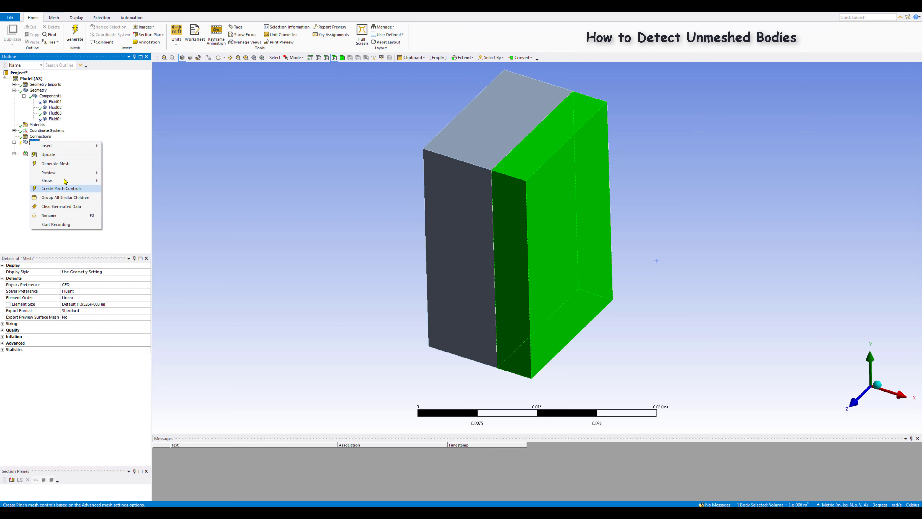
pyautogui.click(60, 166)
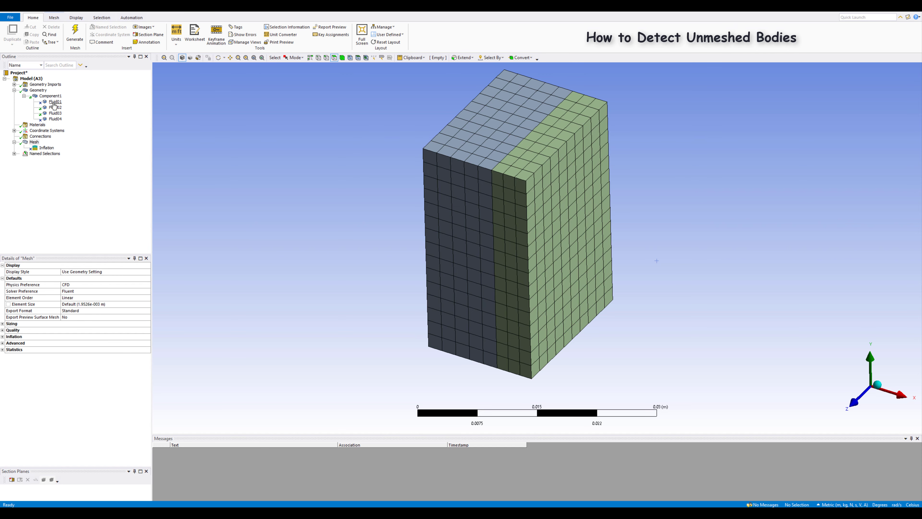
# Step: Unsuppress the Fluid01 and Fluid04 bodies and display the mesh of the whole model
pyautogui.rightClick(53, 103)
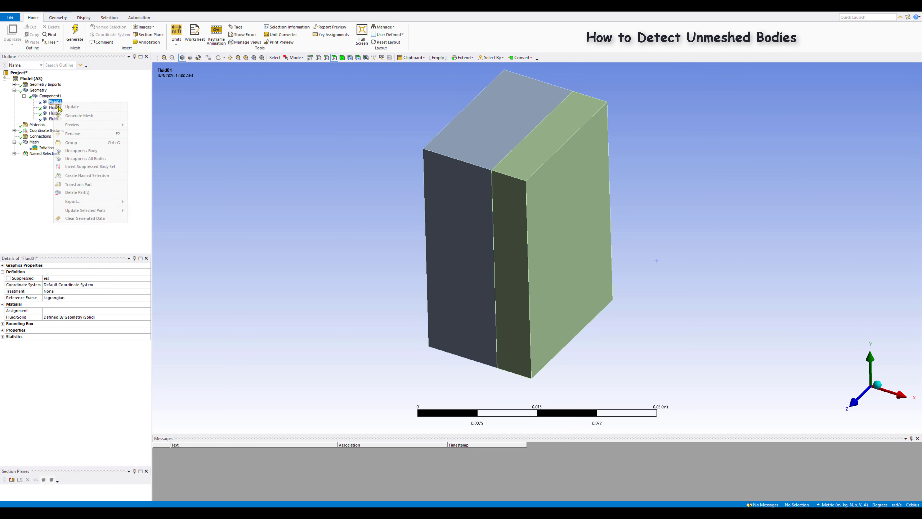
pyautogui.click(71, 150)
pyautogui.rightClick(54, 119)
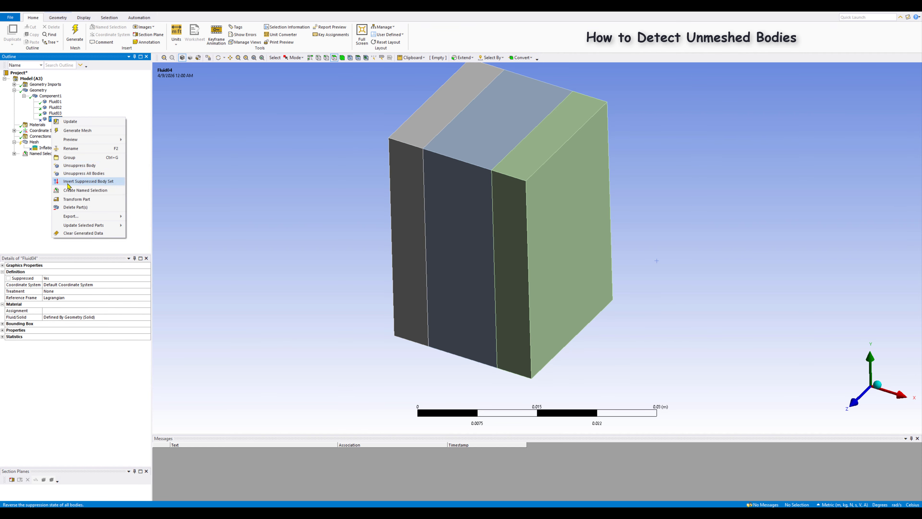
pyautogui.click(84, 173)
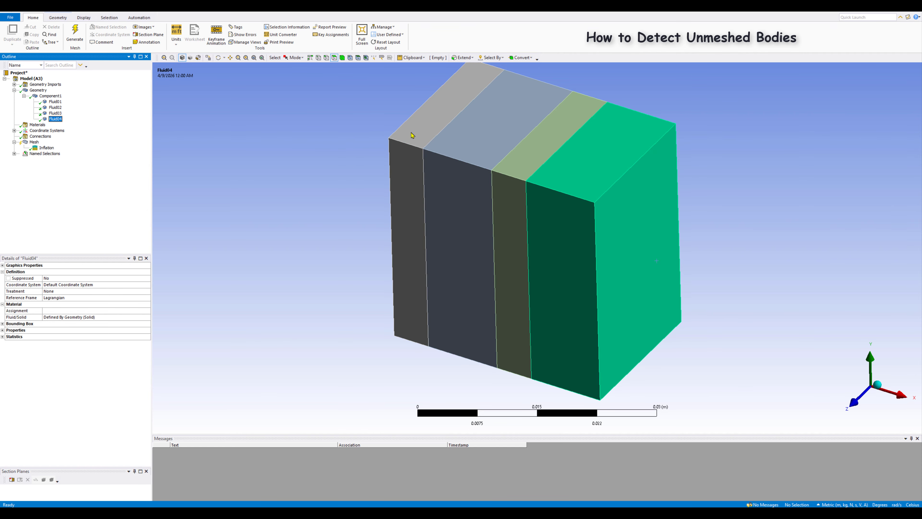
pyautogui.click(34, 142)
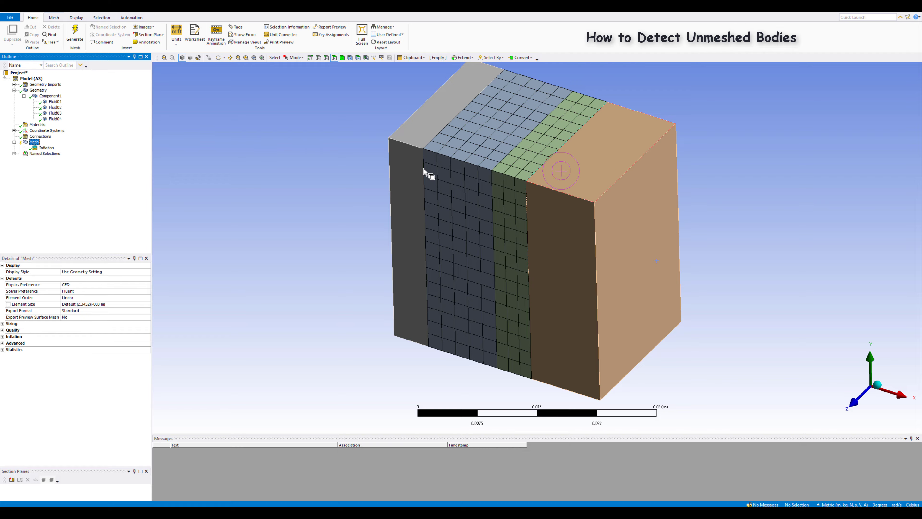
# Step: Locate the bodies still lacking a mesh with the Go To Unmeshed Bodies command
pyautogui.rightClick(244, 154)
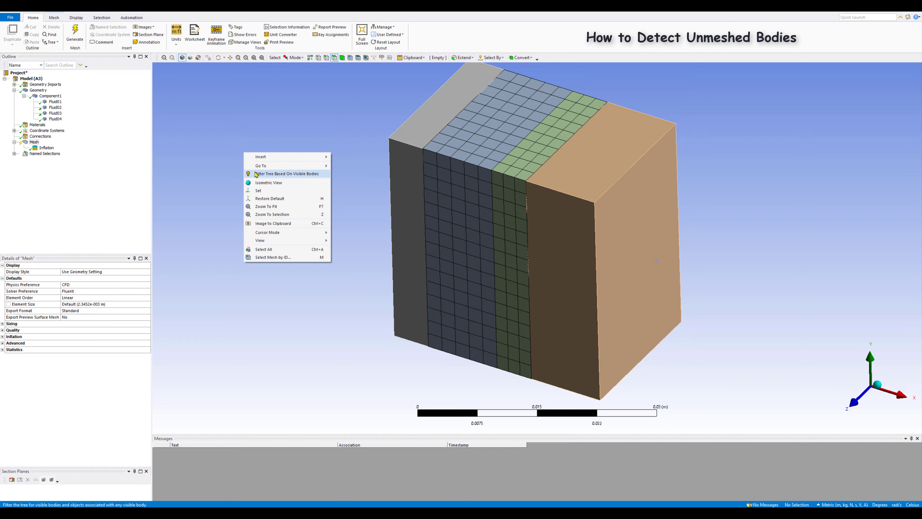
pyautogui.moveTo(256, 167)
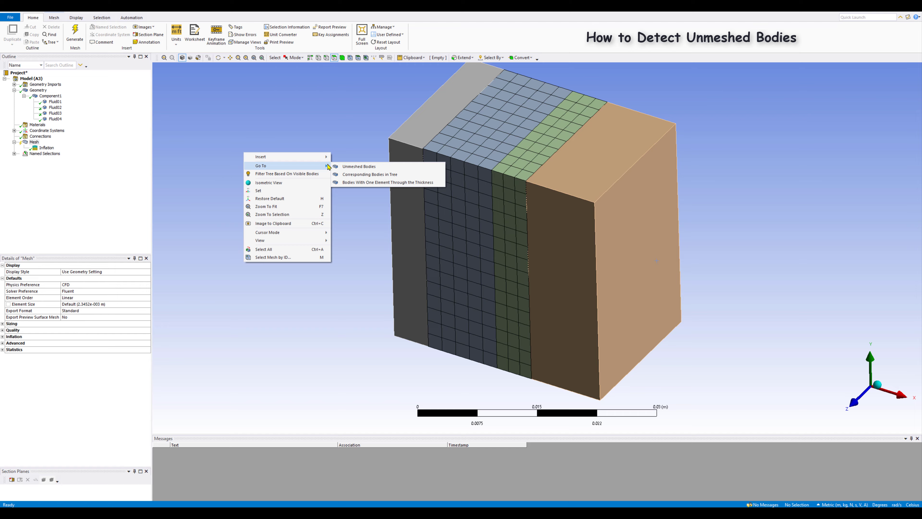
pyautogui.click(358, 166)
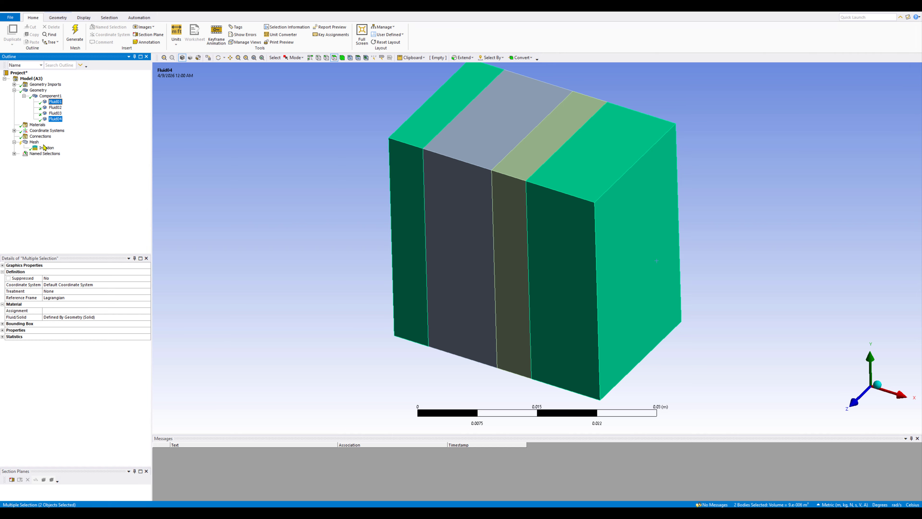
# Step: Generate the mesh again so the unmeshed Fluid01 and Fluid04 bodies are meshed too
pyautogui.click(35, 142)
pyautogui.rightClick(35, 142)
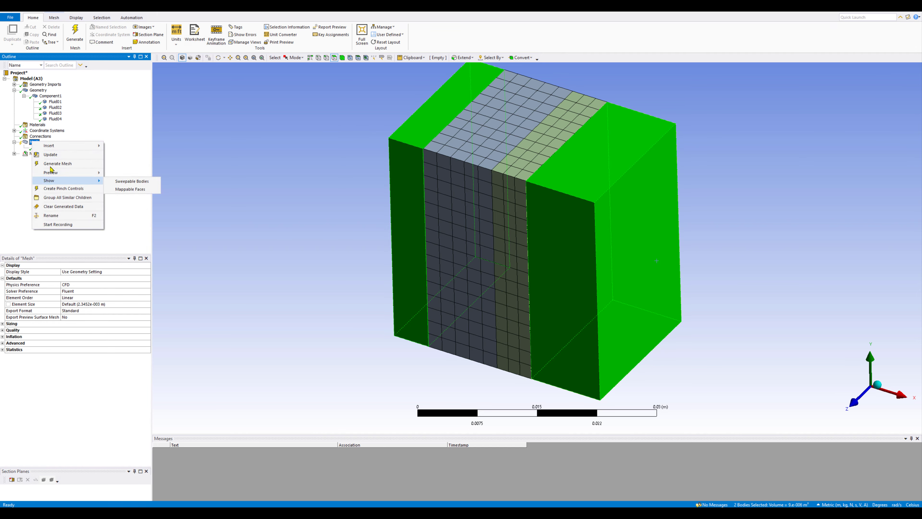
pyautogui.click(60, 164)
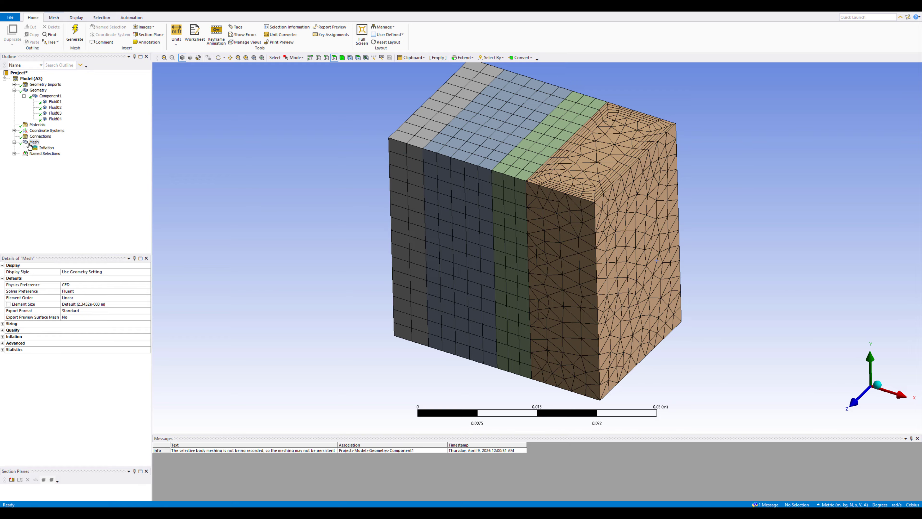
# Step: Compare the whole mesh's element count with the individual element counts of Fluid01, Fluid02, Fluid03 and Fluid04 in their statistics
pyautogui.click(33, 142)
pyautogui.click(3, 349)
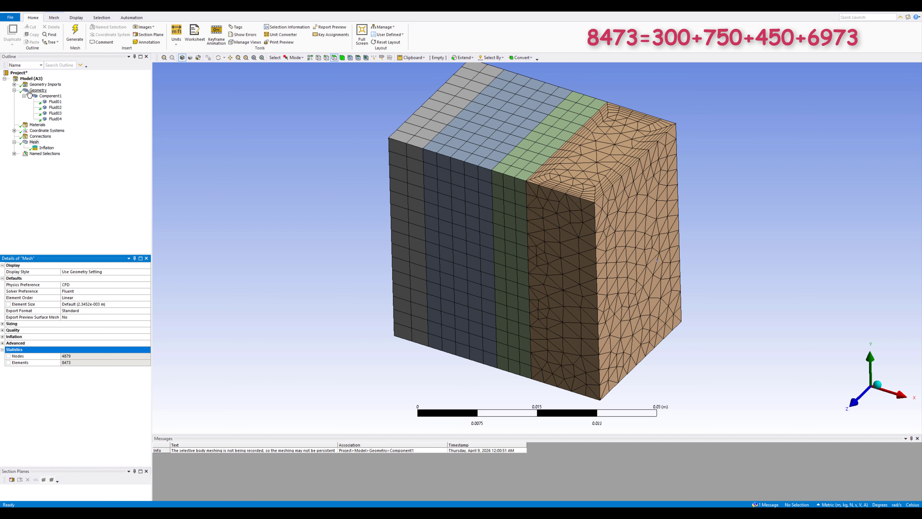
pyautogui.click(53, 103)
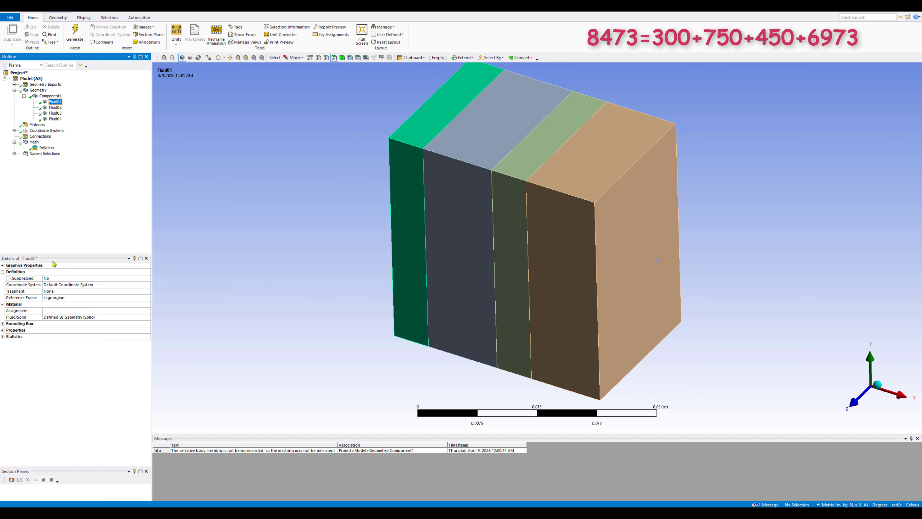
pyautogui.click(3, 337)
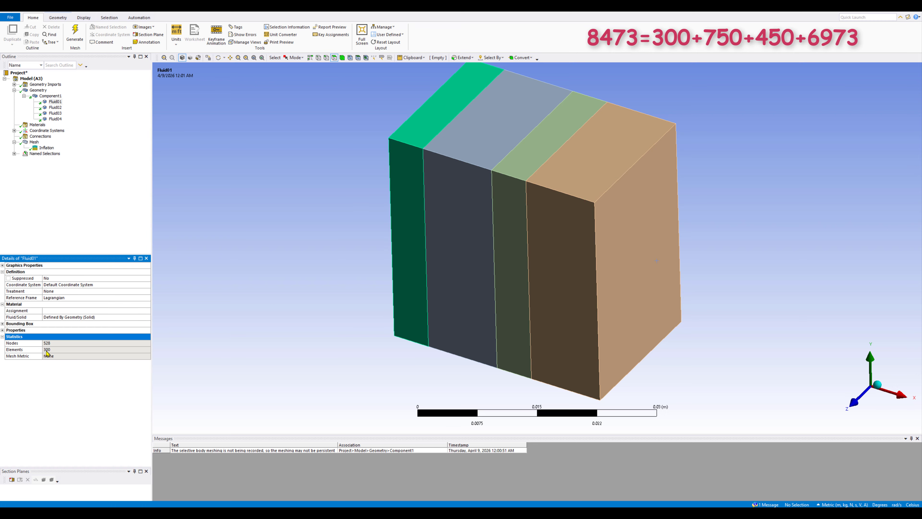
pyautogui.click(58, 107)
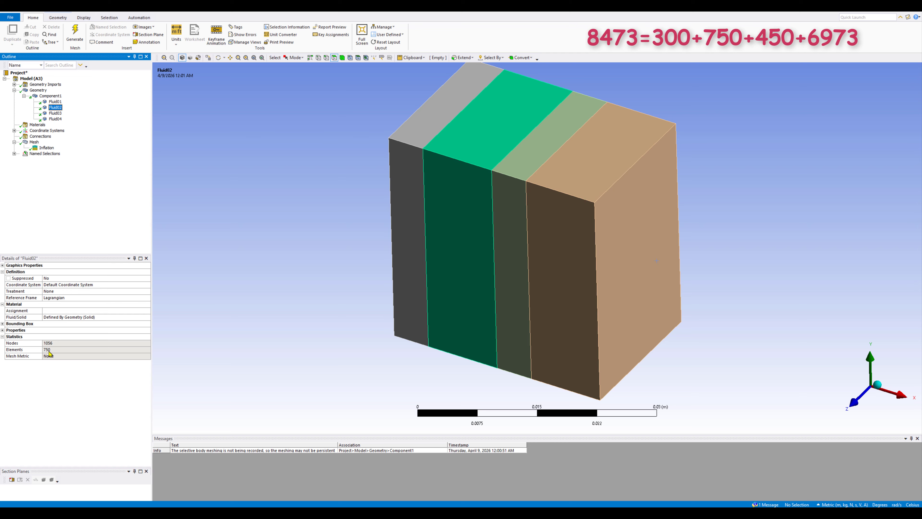
pyautogui.click(55, 113)
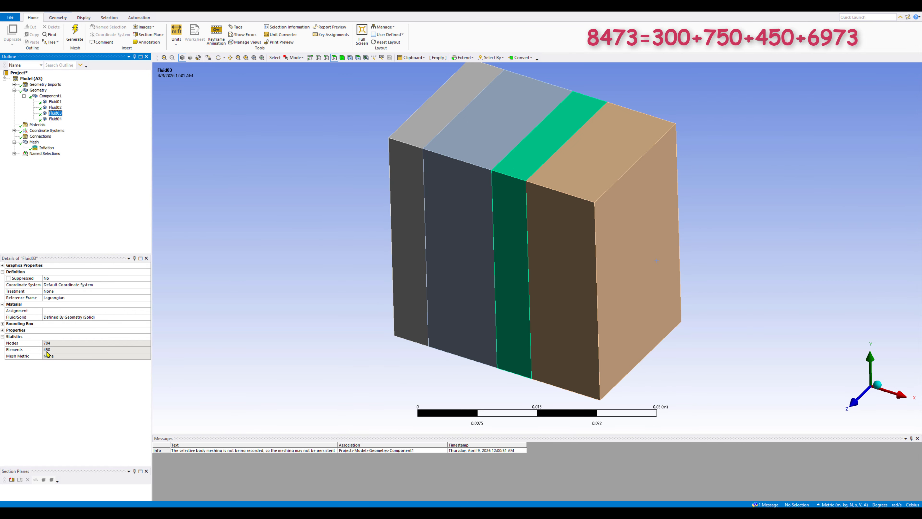
pyautogui.click(55, 119)
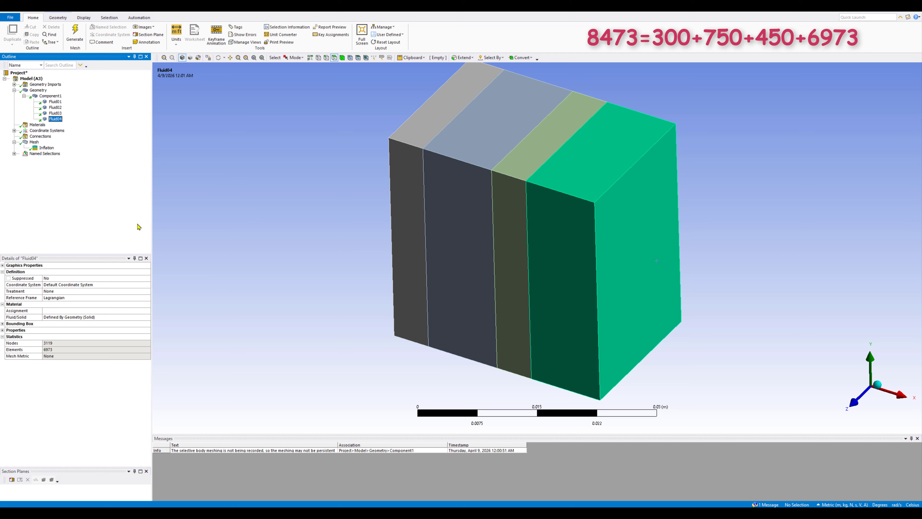
pyautogui.click(29, 142)
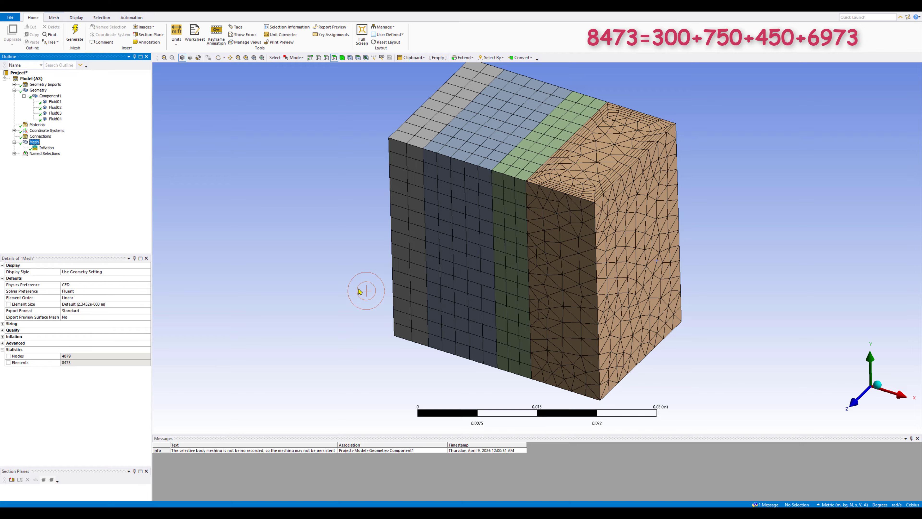
pyautogui.click(254, 228)
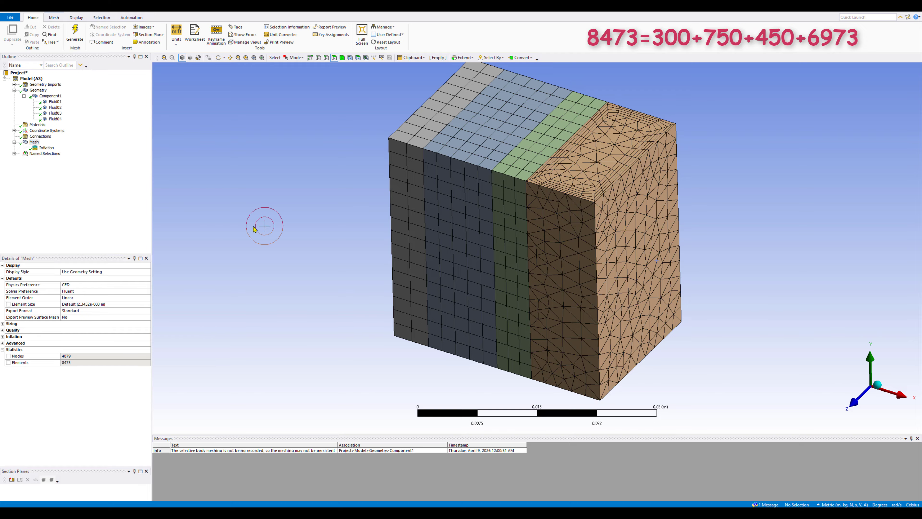